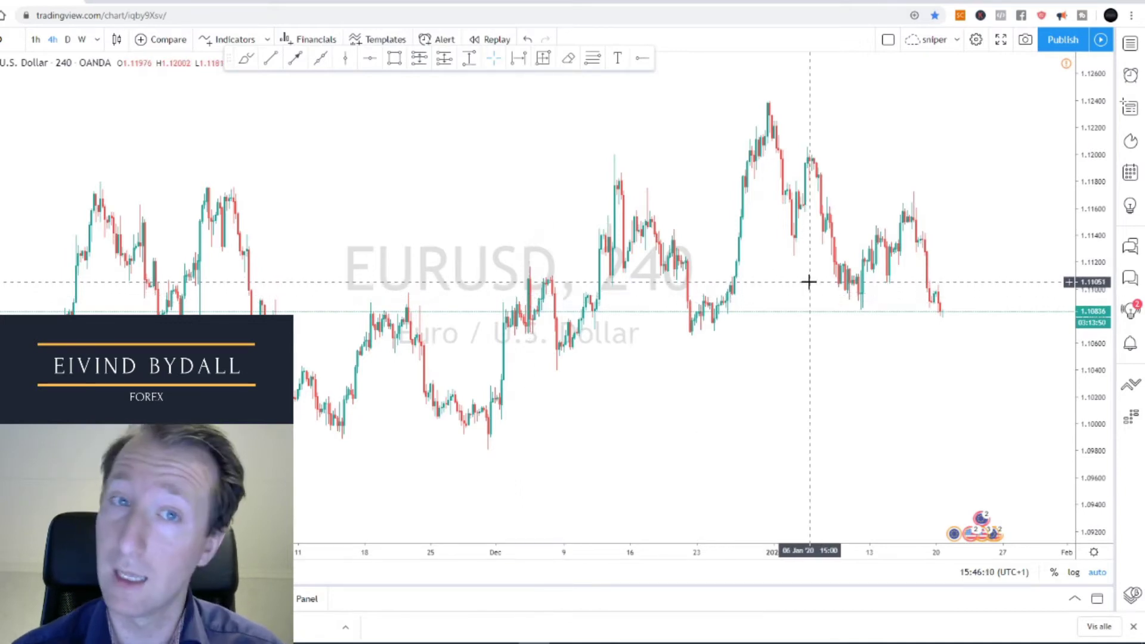
- Pan the EURUSD chart toward later candles and zoom out to show October through January
{"action": "left_click_drag", "start_coordinate": [953, 399], "coordinate": [773, 386]}
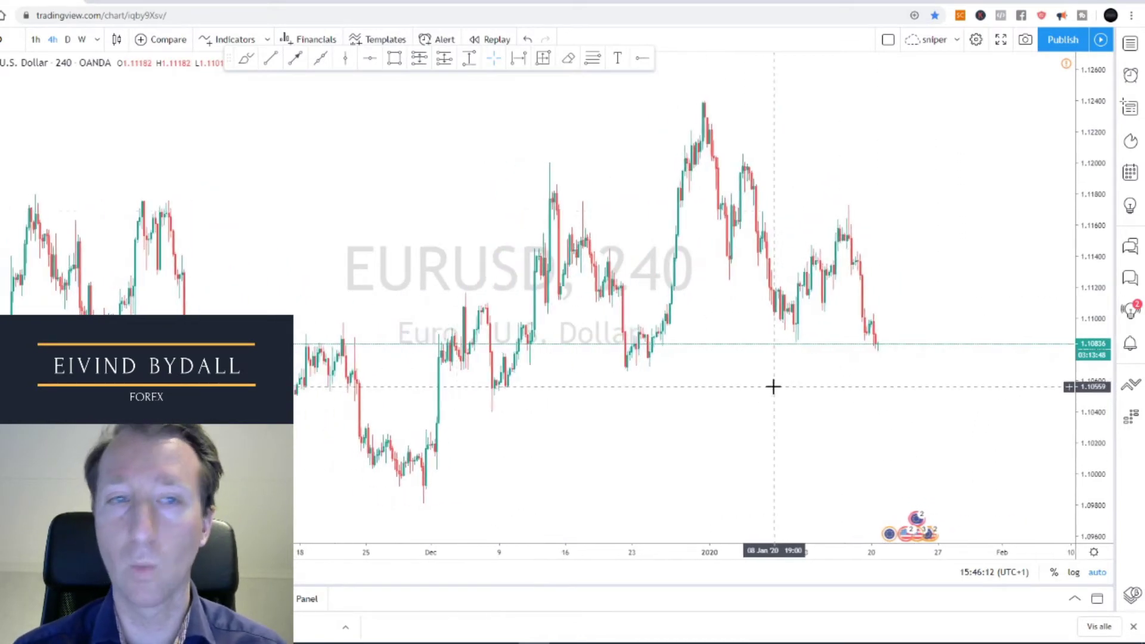
{"action": "left_click", "coordinate": [271, 58]}
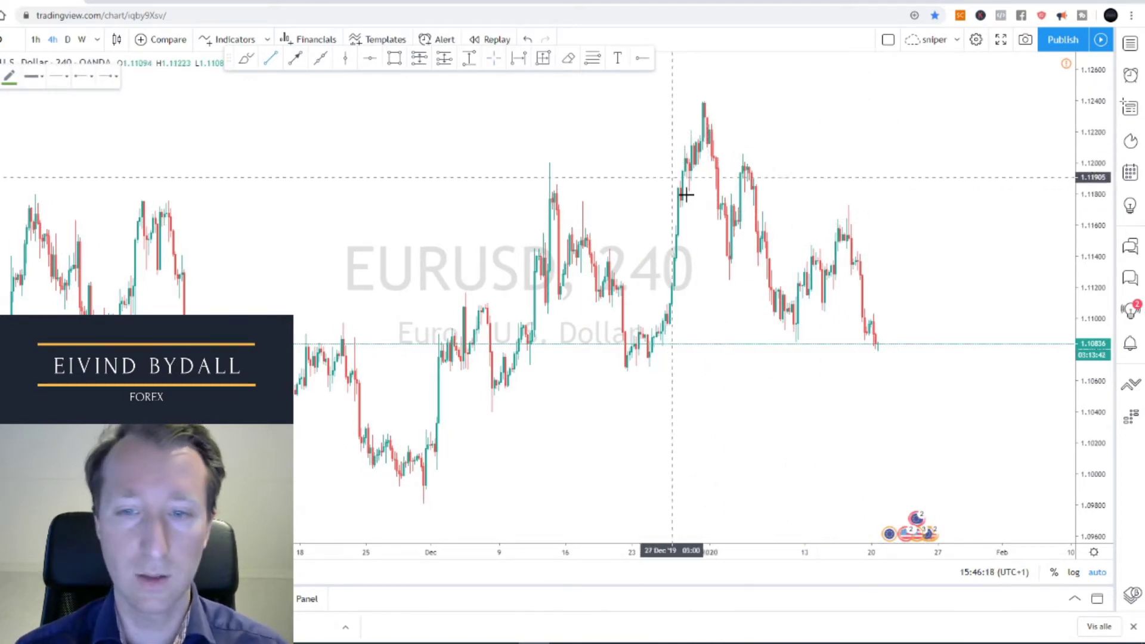
{"action": "scroll", "coordinate": [694, 230], "scroll_direction": "down", "scroll_amount": 4}
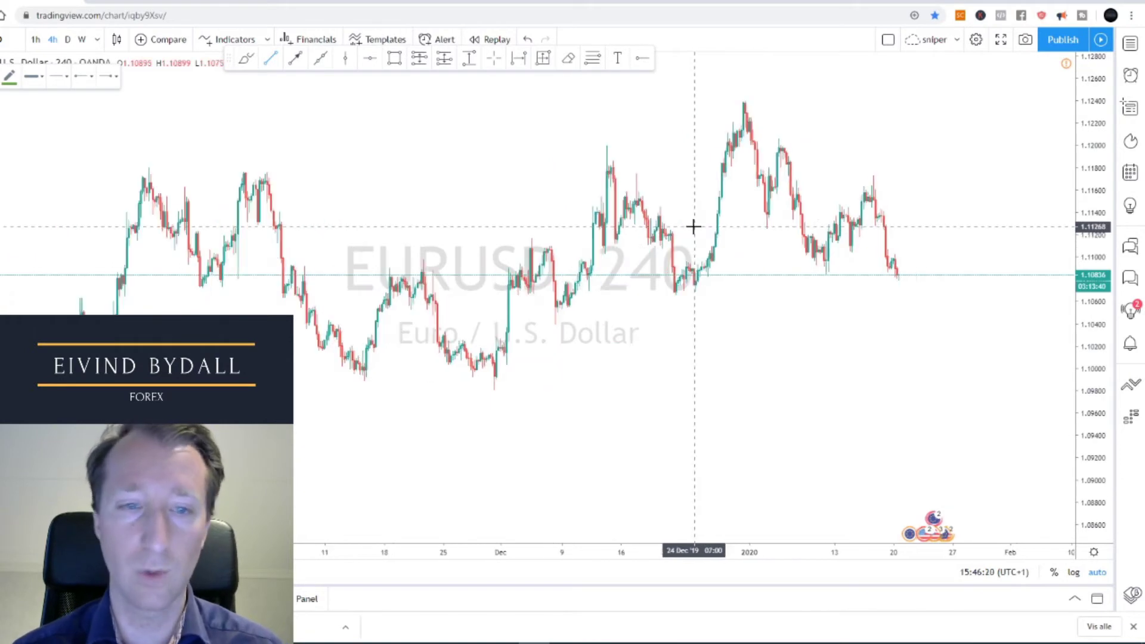
- Start a green zigzag path at the early-October low near 1.0888
{"action": "left_click", "coordinate": [296, 60]}
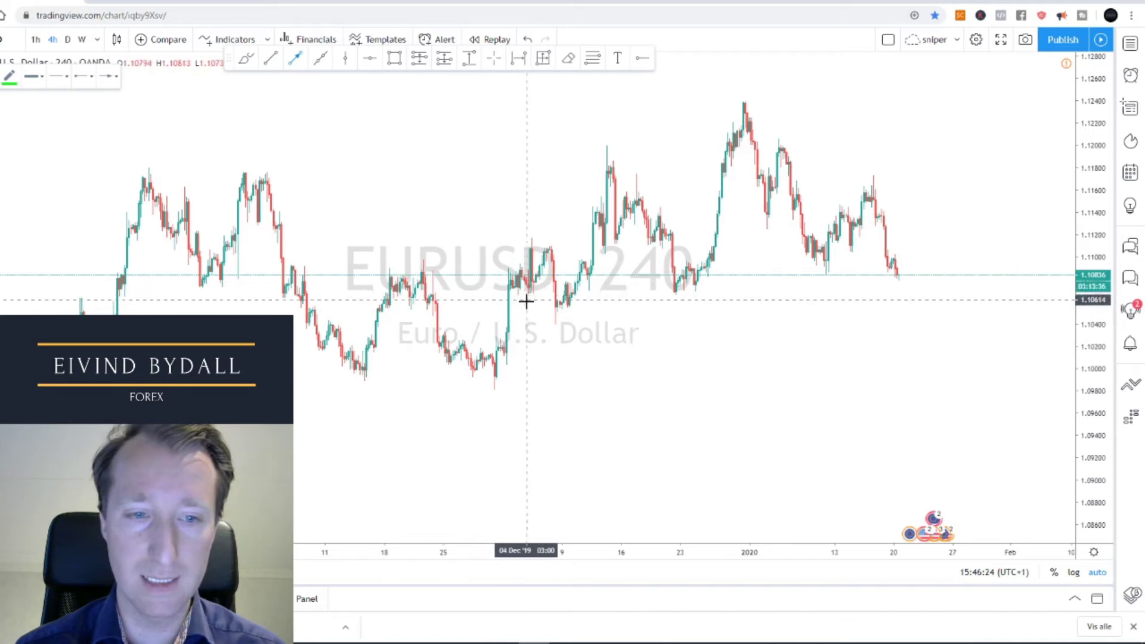
{"action": "scroll", "coordinate": [529, 301], "scroll_direction": "down", "scroll_amount": 1}
{"action": "scroll", "coordinate": [528, 305], "scroll_direction": "down", "scroll_amount": 1}
{"action": "scroll", "coordinate": [529, 306], "scroll_direction": "down", "scroll_amount": 1}
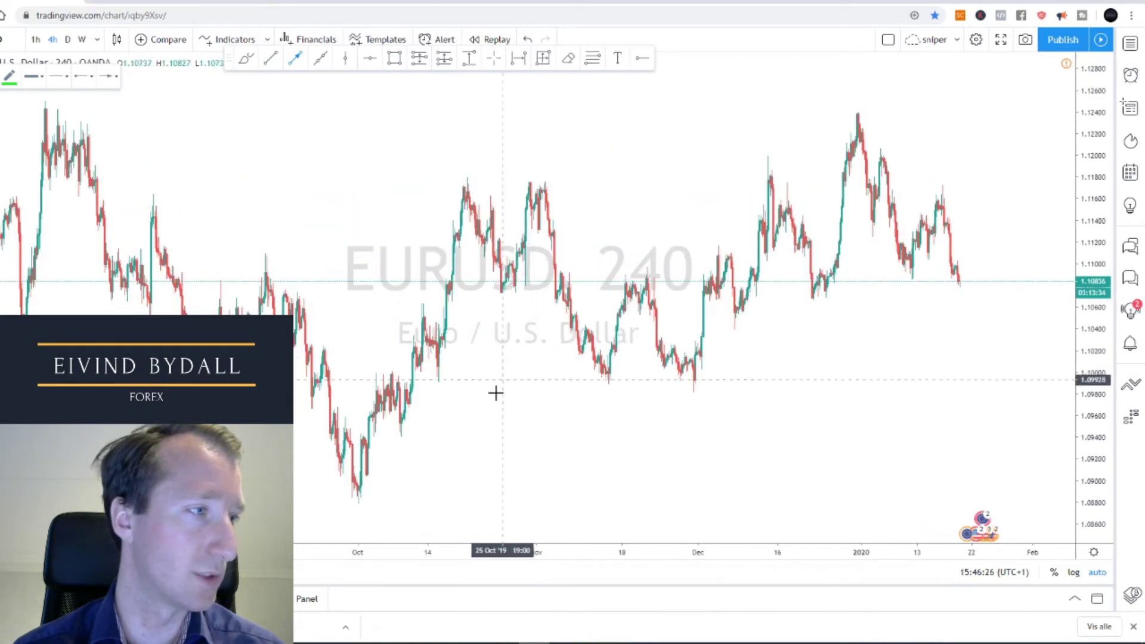
{"action": "left_click", "coordinate": [367, 493]}
- Trace zigzag paths through the October and November swing highs and lows to the early-December low
{"action": "left_click", "coordinate": [450, 185]}
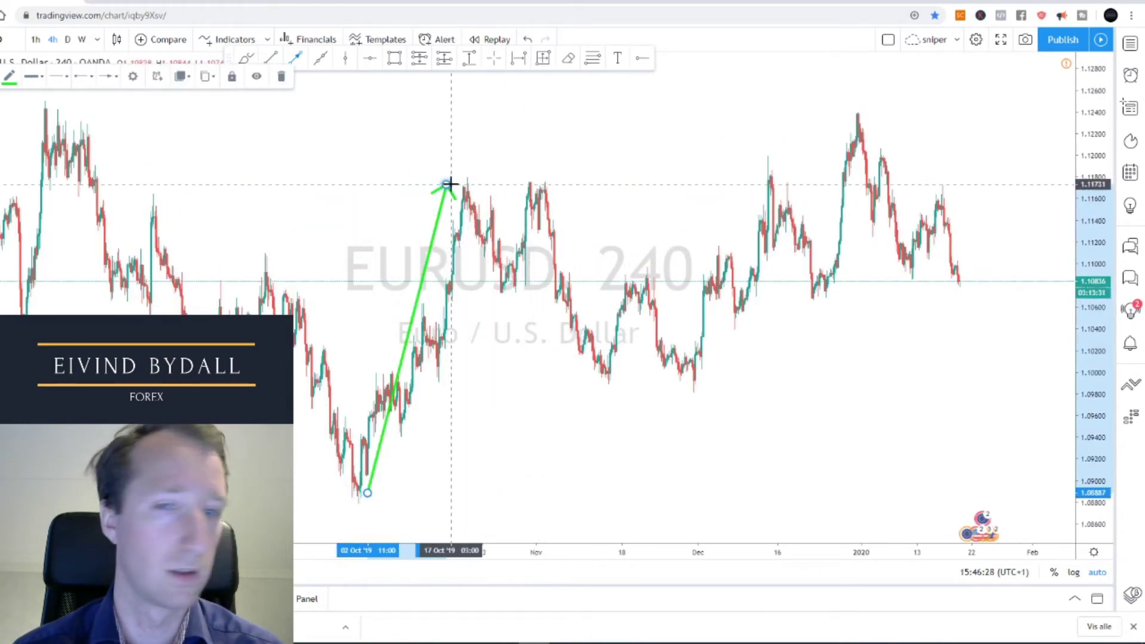
{"action": "left_click", "coordinate": [499, 294]}
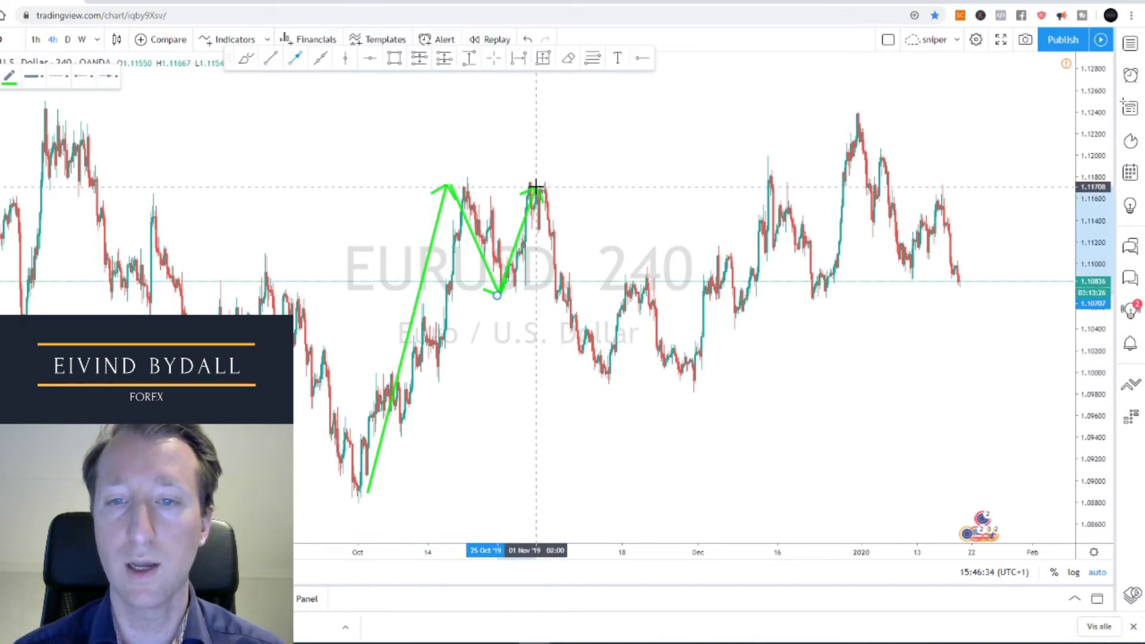
{"action": "double_click", "coordinate": [535, 187]}
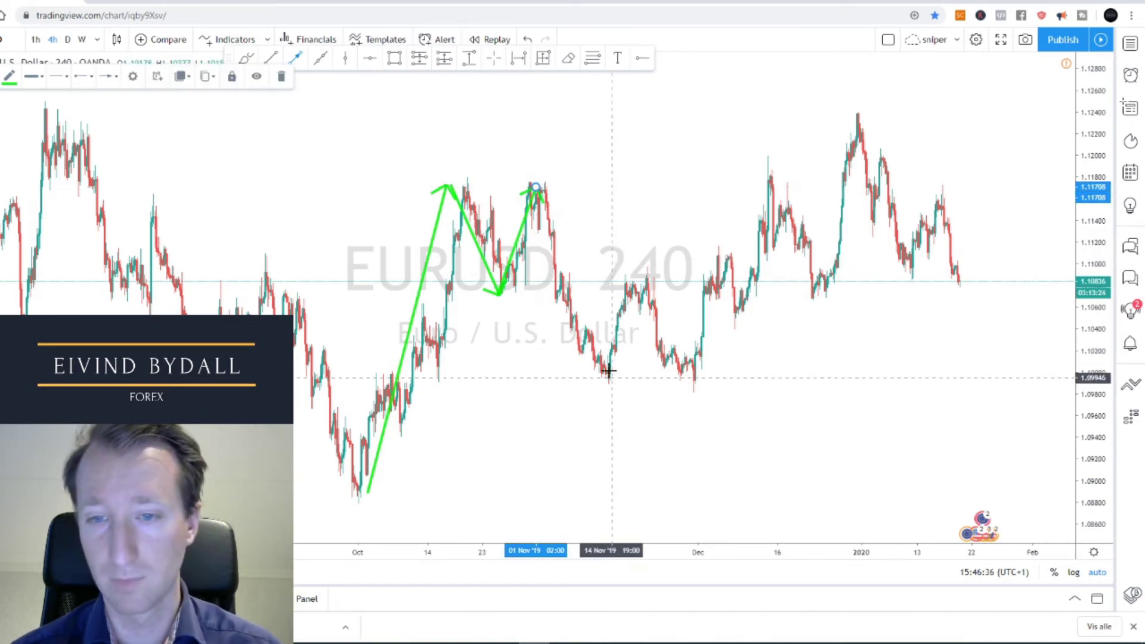
{"action": "left_click", "coordinate": [534, 190]}
{"action": "left_click", "coordinate": [604, 377]}
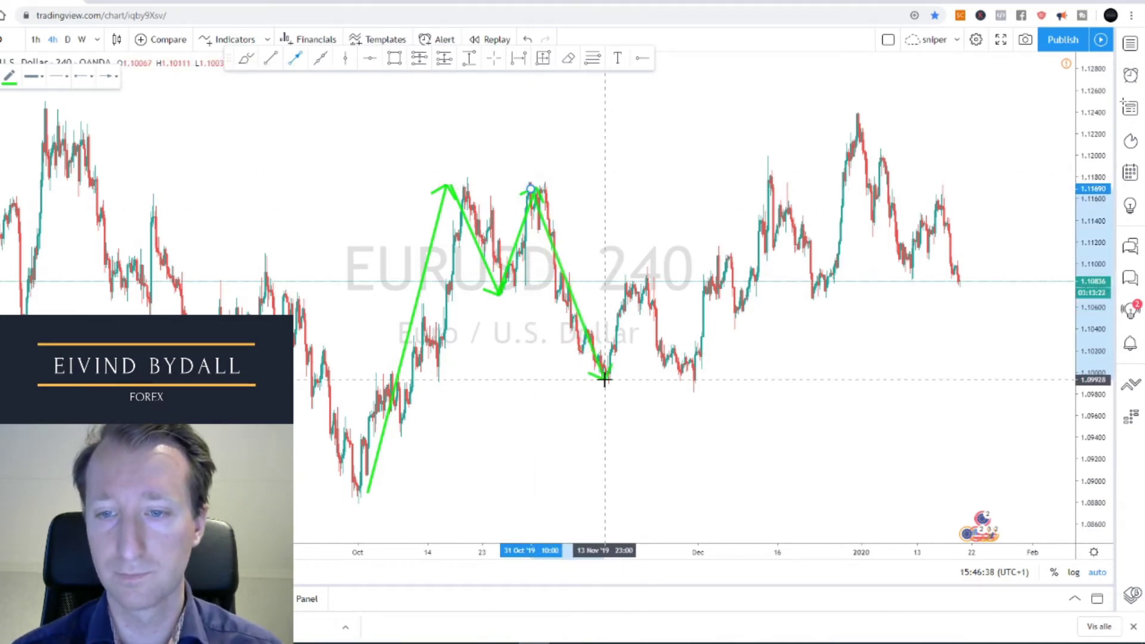
{"action": "left_click", "coordinate": [641, 275]}
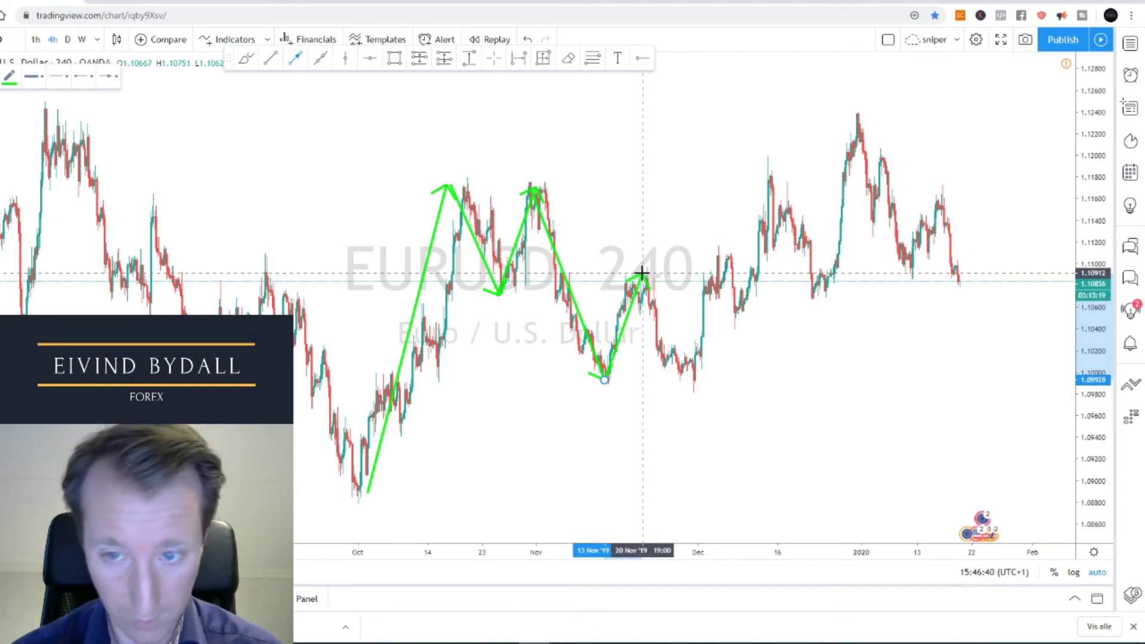
{"action": "double_click", "coordinate": [697, 379]}
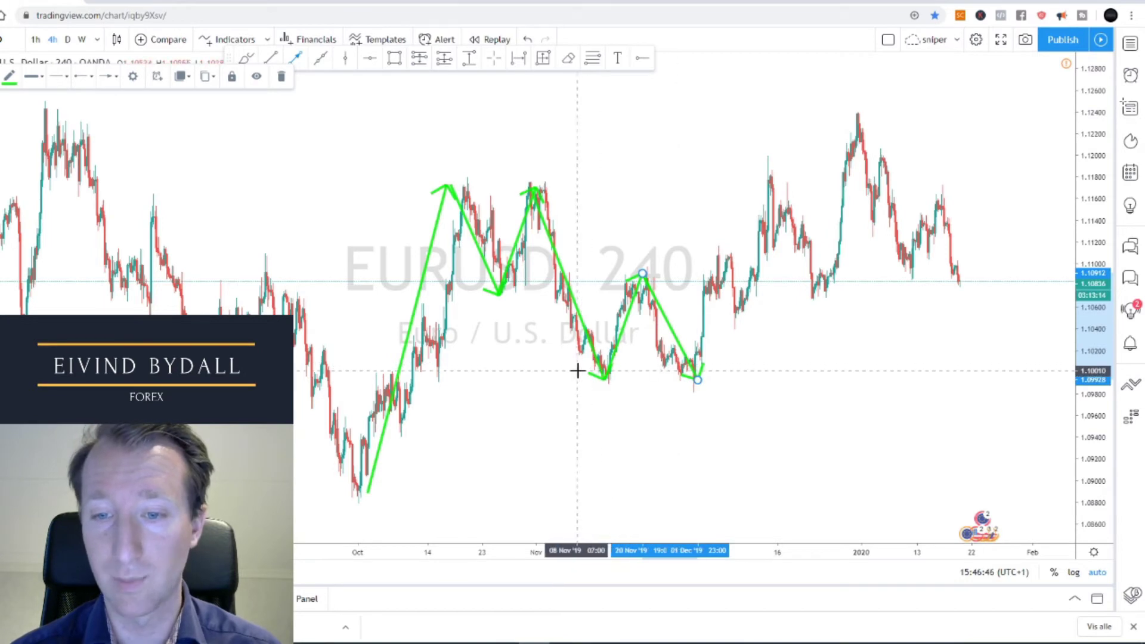
- Continue the zigzag through the December swings, the January high near 1.1240, and the late-January low near 1.1077
{"action": "left_click", "coordinate": [698, 378]}
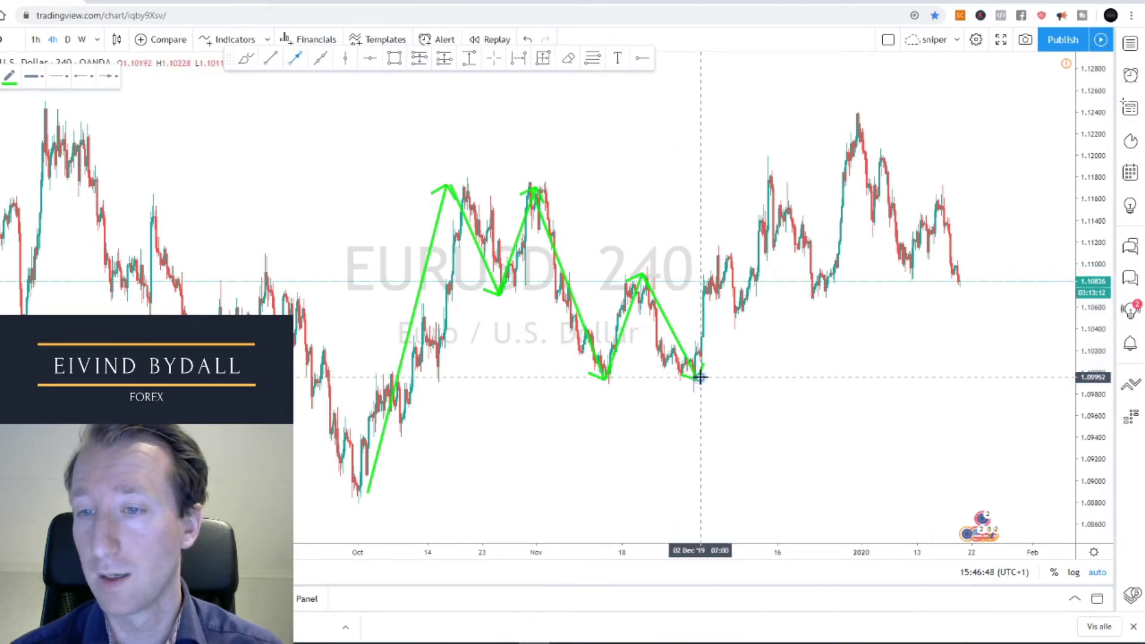
{"action": "left_click", "coordinate": [768, 168]}
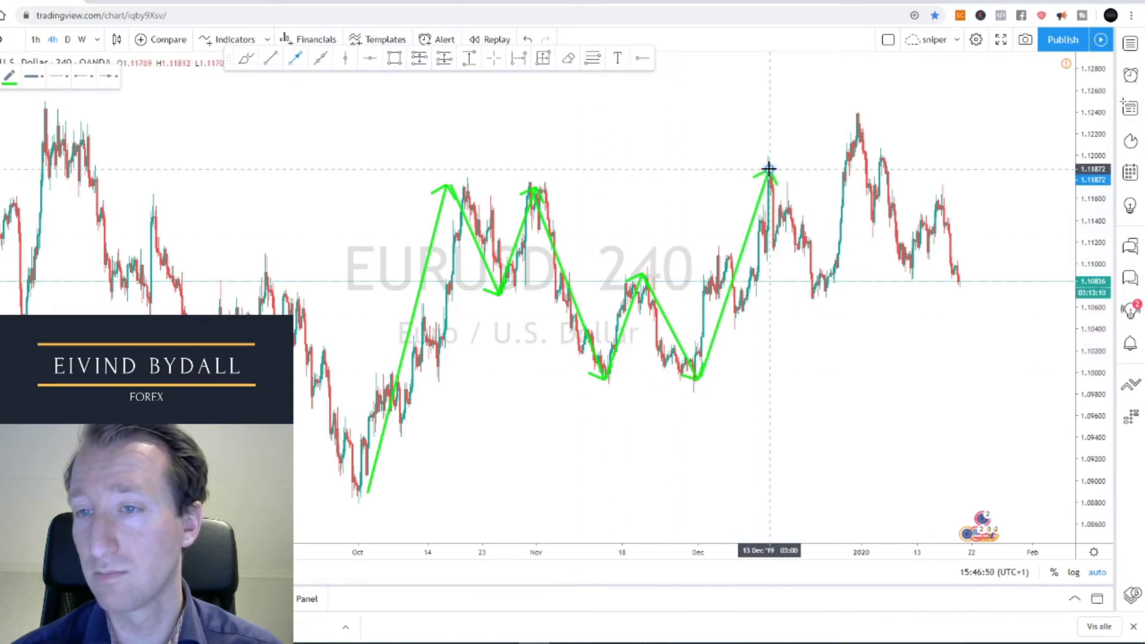
{"action": "left_click", "coordinate": [817, 297]}
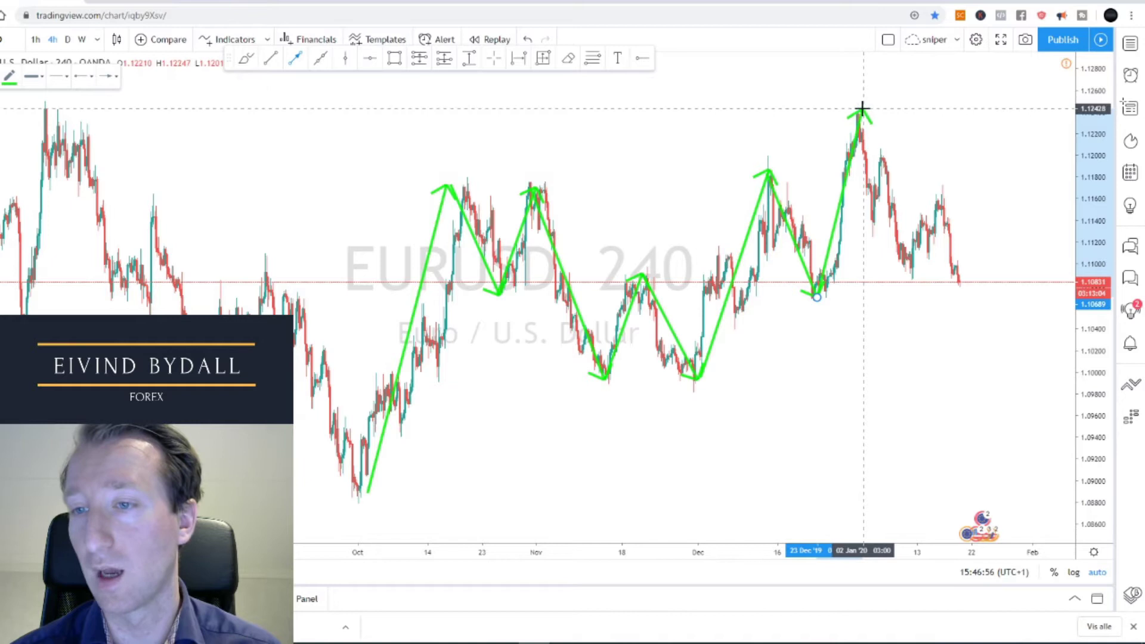
{"action": "double_click", "coordinate": [861, 108]}
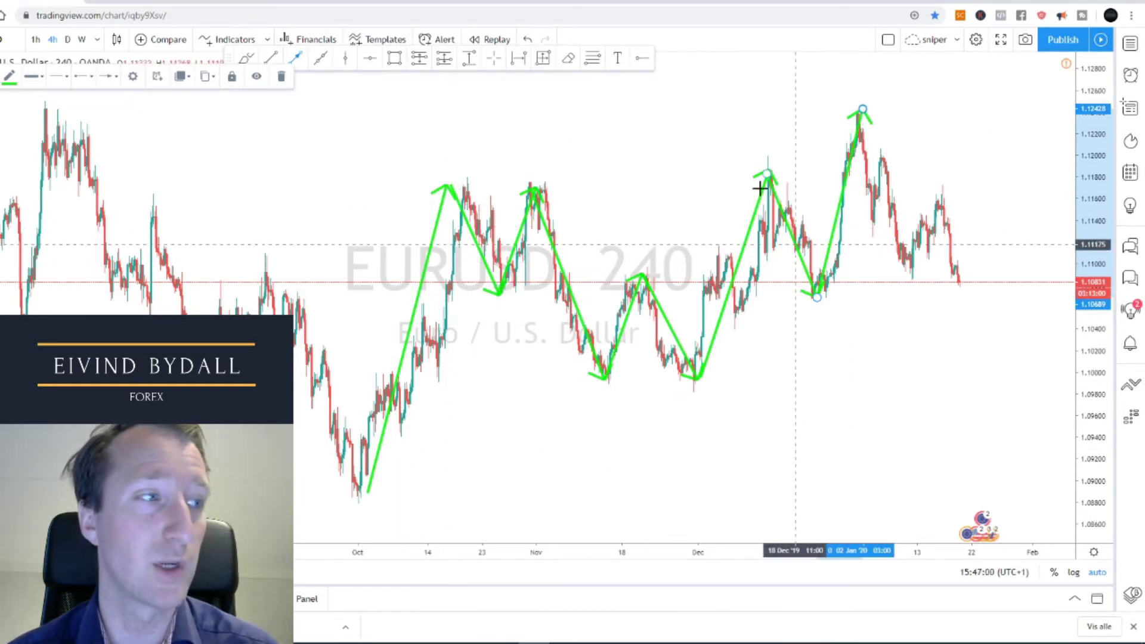
{"action": "left_click", "coordinate": [864, 111]}
{"action": "double_click", "coordinate": [912, 279]}
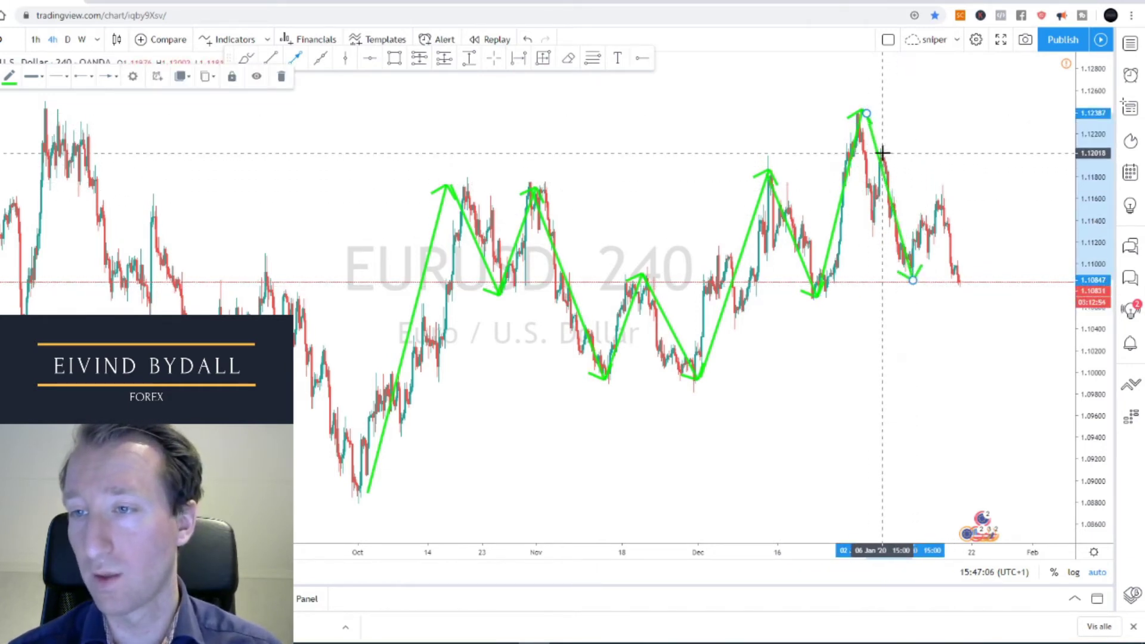
{"action": "left_click", "coordinate": [912, 279]}
{"action": "left_click", "coordinate": [935, 199]}
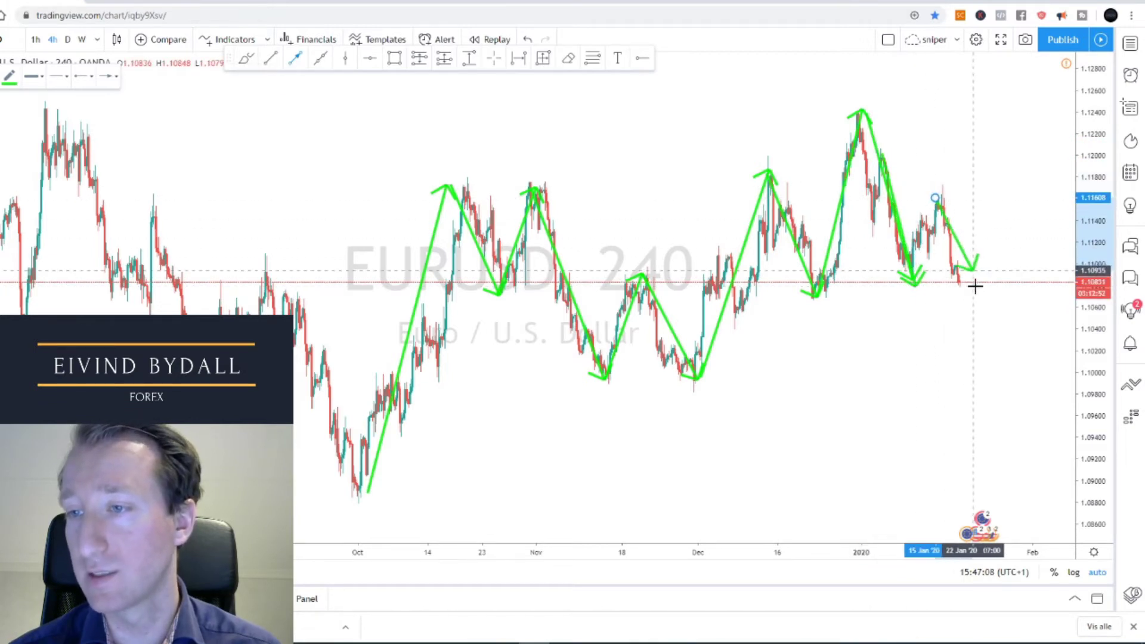
{"action": "double_click", "coordinate": [964, 288]}
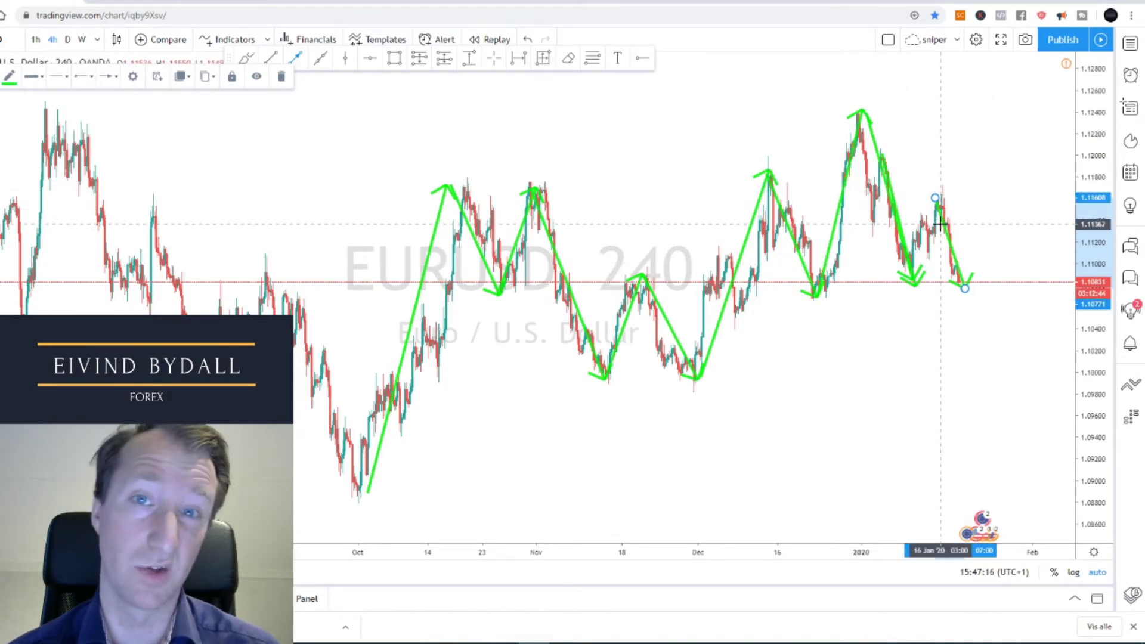
- Zoom in on early November to late January and select the Trend Line tool
{"action": "scroll", "coordinate": [937, 227], "scroll_direction": "up", "scroll_amount": 2}
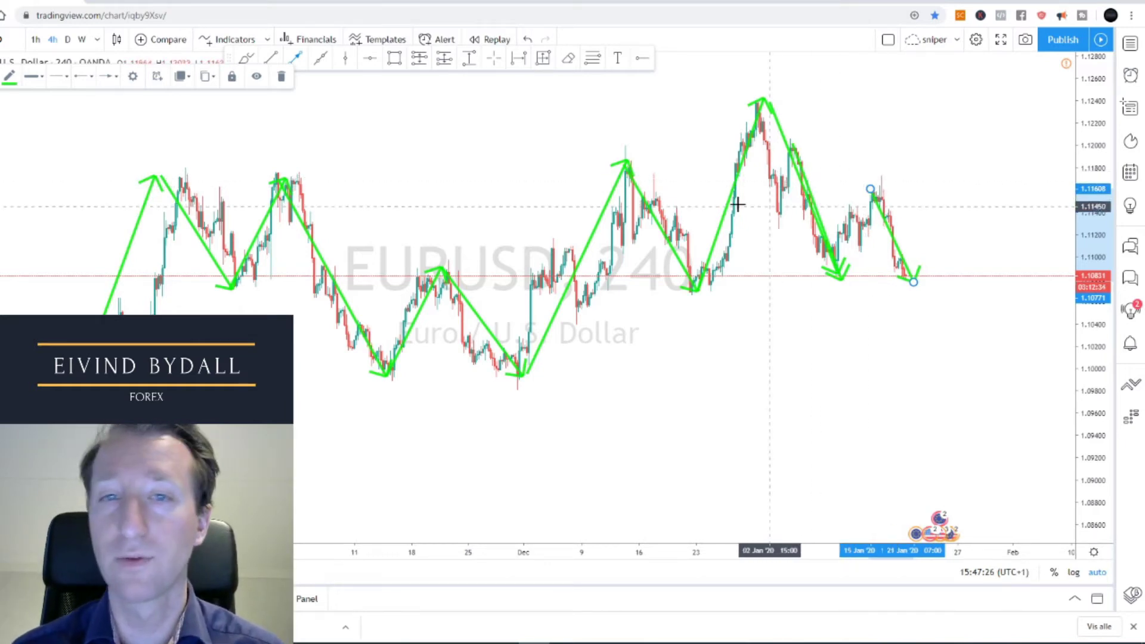
{"action": "left_click", "coordinate": [271, 59]}
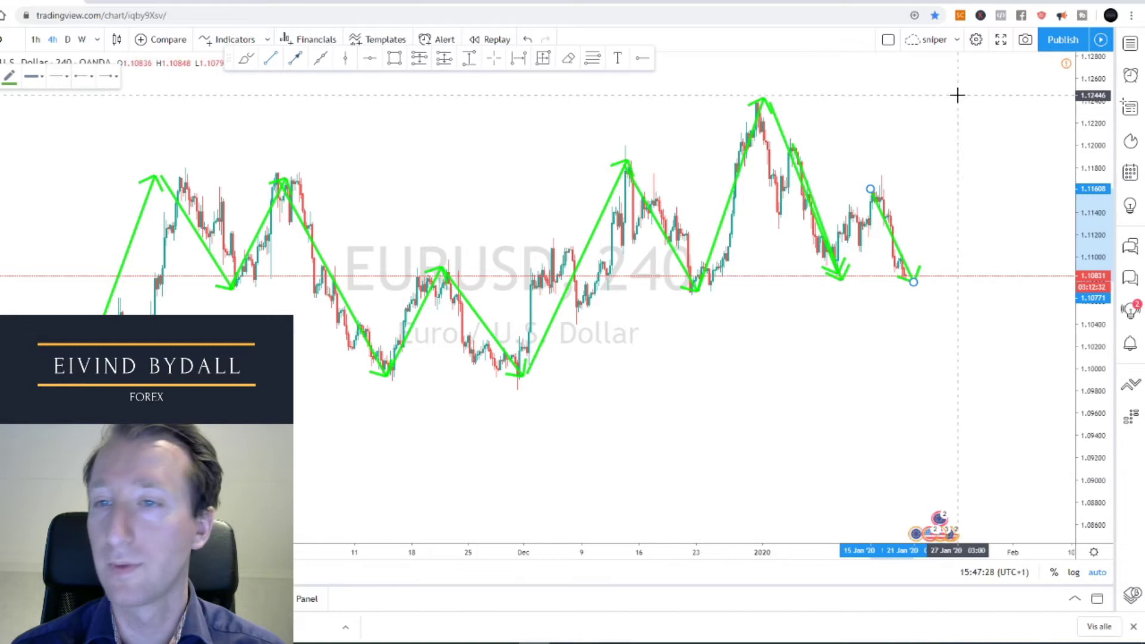
- Draw a red horizontal resistance level at the January high near 1.1220
{"action": "left_click", "coordinate": [763, 123]}
{"action": "left_click", "coordinate": [957, 122]}
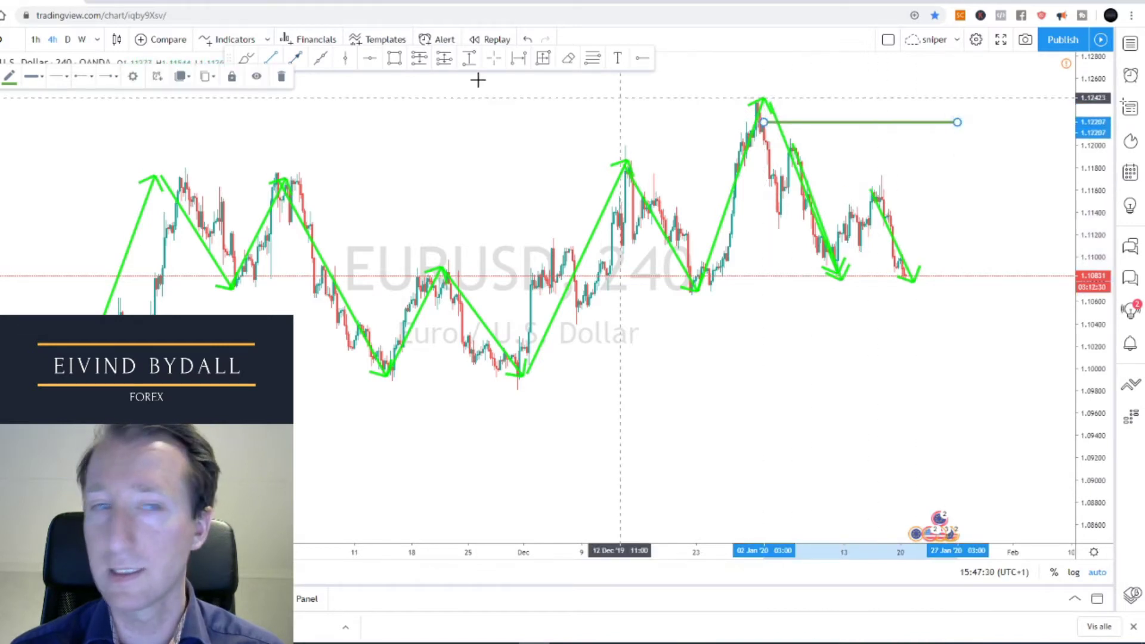
{"action": "left_click", "coordinate": [10, 77]}
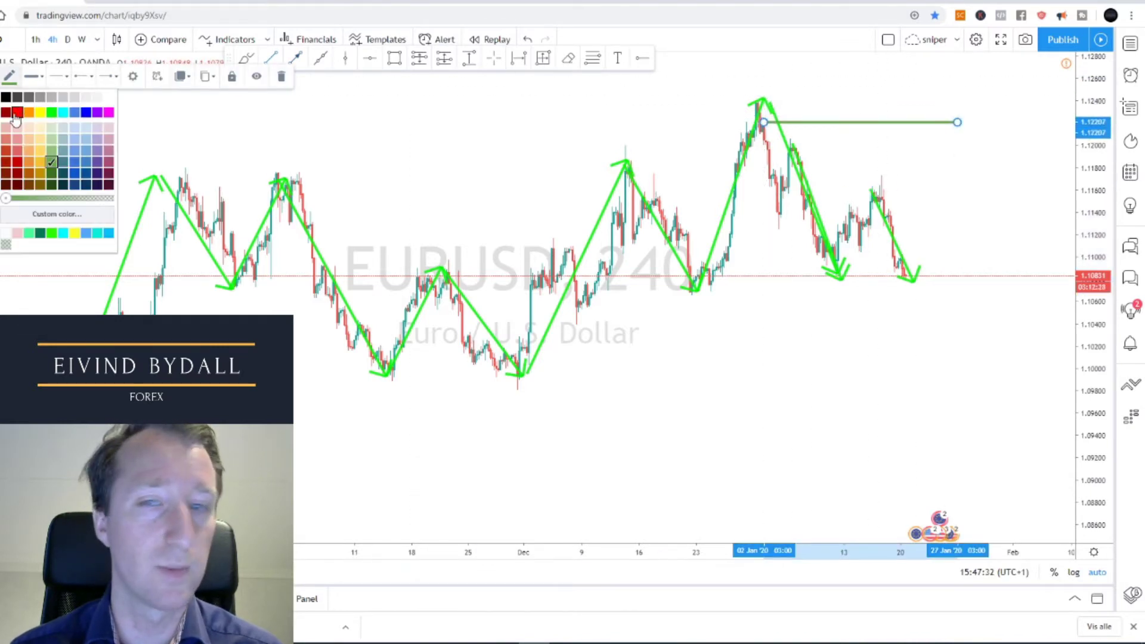
{"action": "left_click", "coordinate": [16, 113]}
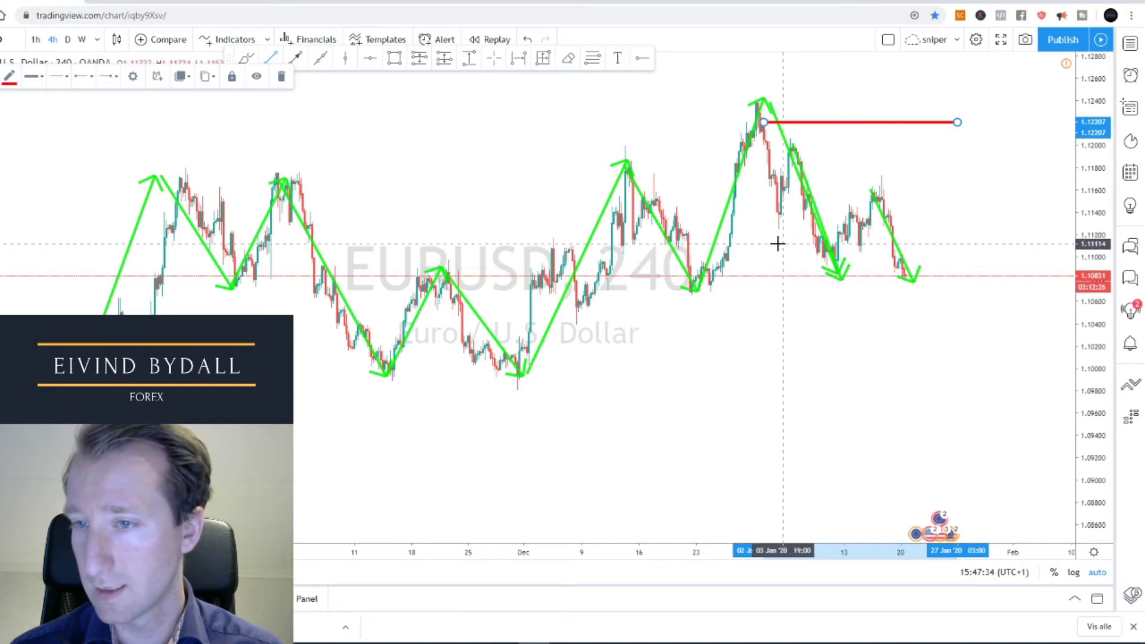
- Add an orange horizontal level near 1.1105 and begin another line at the 23 Dec low
{"action": "left_click", "coordinate": [772, 251]}
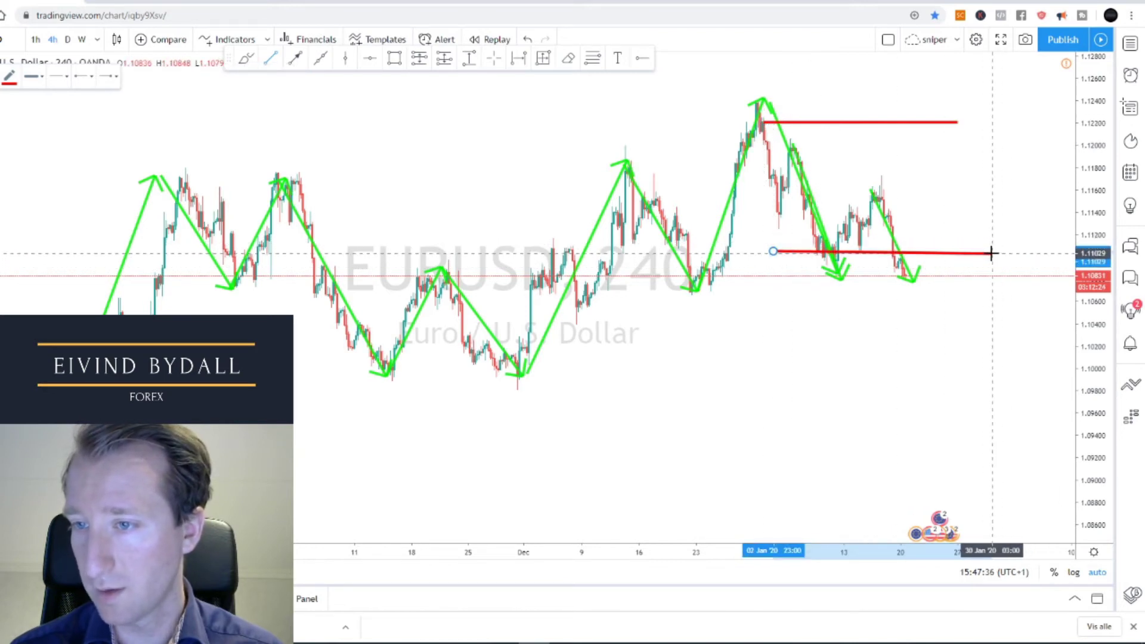
{"action": "left_click", "coordinate": [986, 251]}
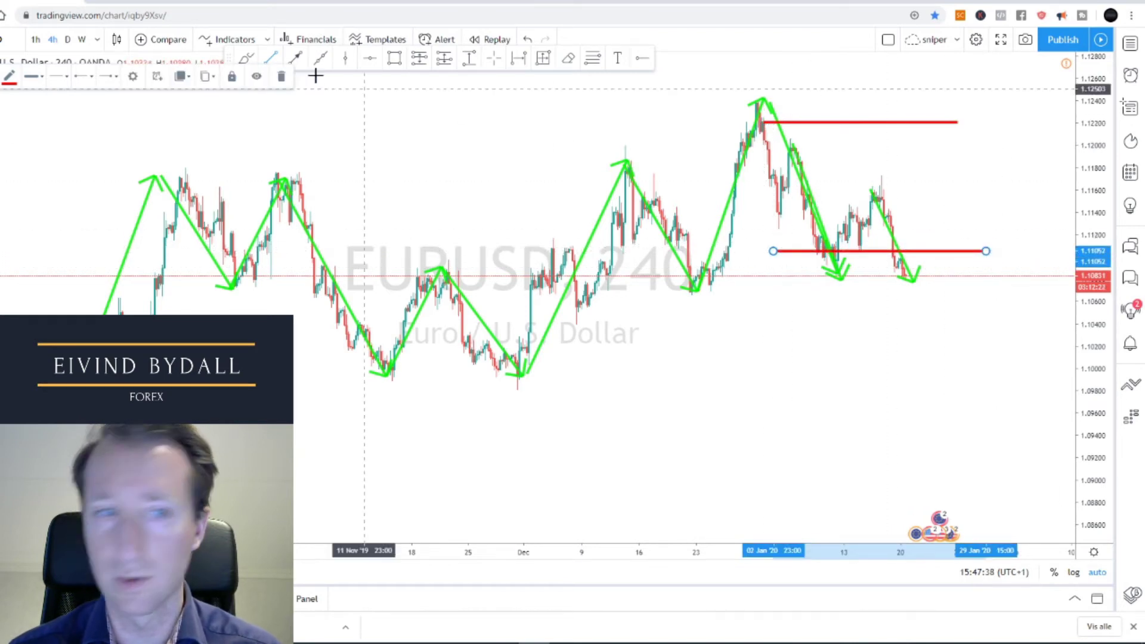
{"action": "left_click", "coordinate": [6, 86]}
{"action": "left_click", "coordinate": [35, 112]}
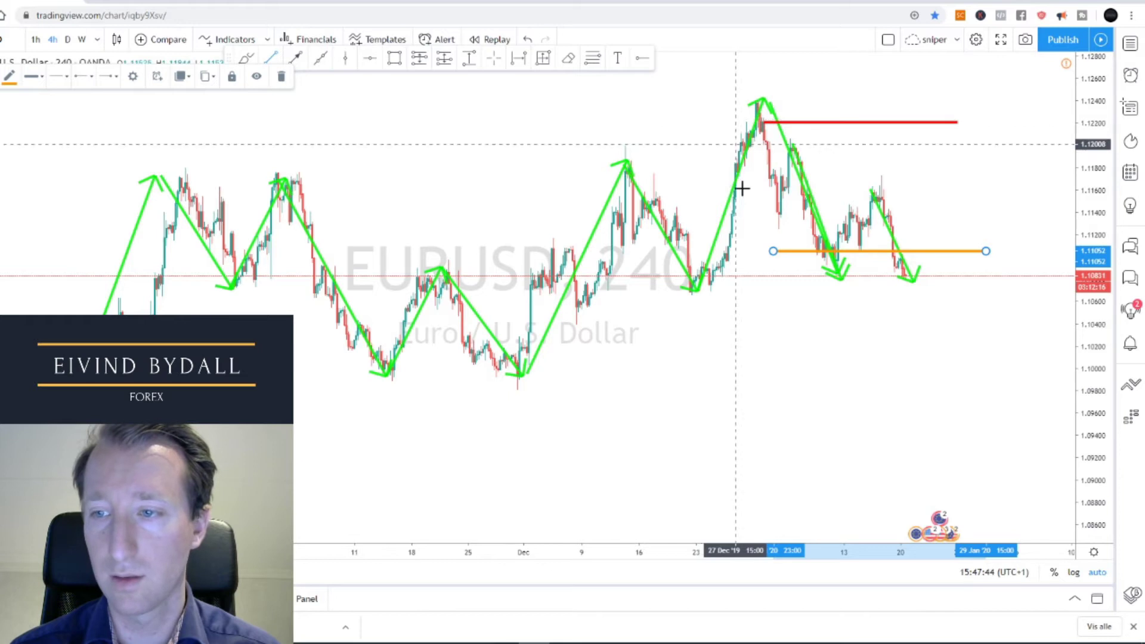
{"action": "left_click", "coordinate": [273, 60]}
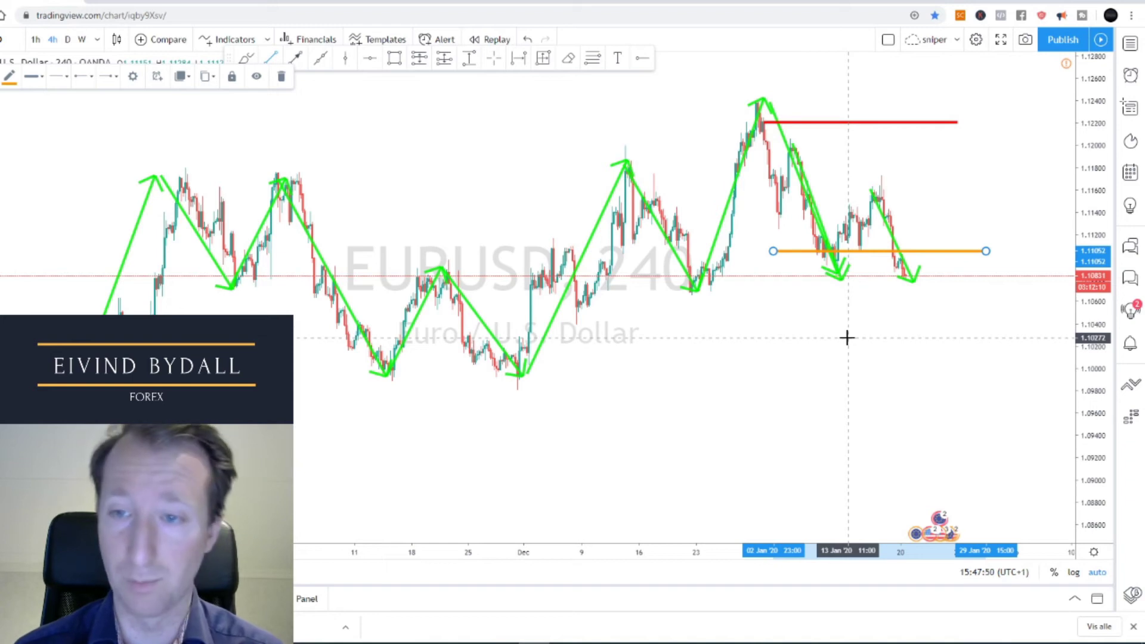
{"action": "left_click", "coordinate": [695, 293]}
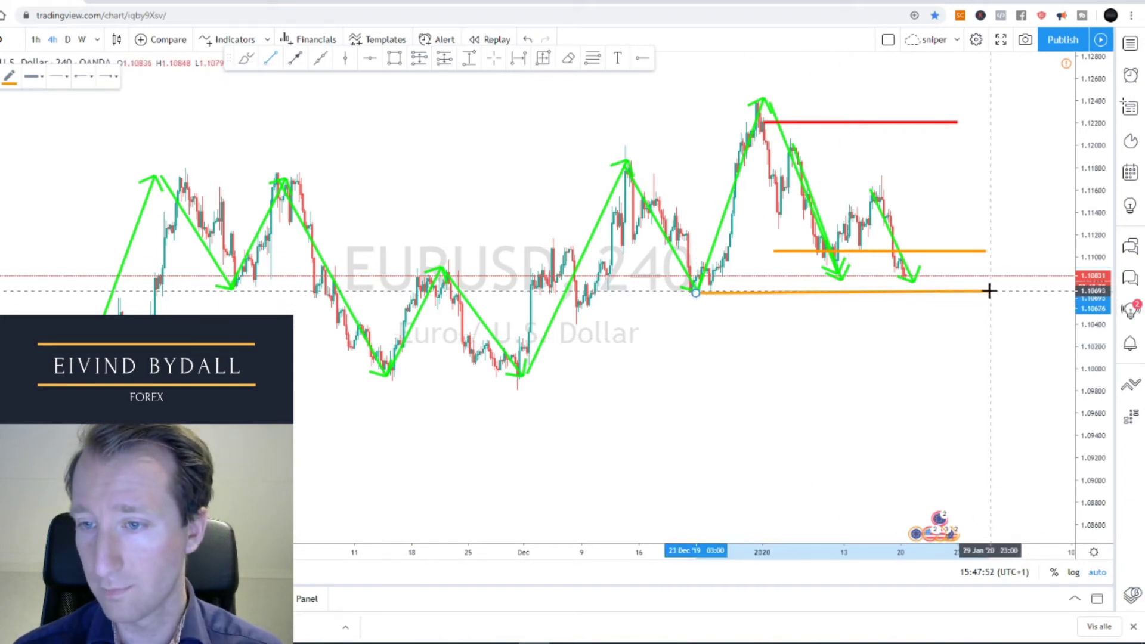
- Finish the late-December line near 1.1069 and colour it green
{"action": "left_click", "coordinate": [988, 291]}
{"action": "left_click", "coordinate": [9, 77]}
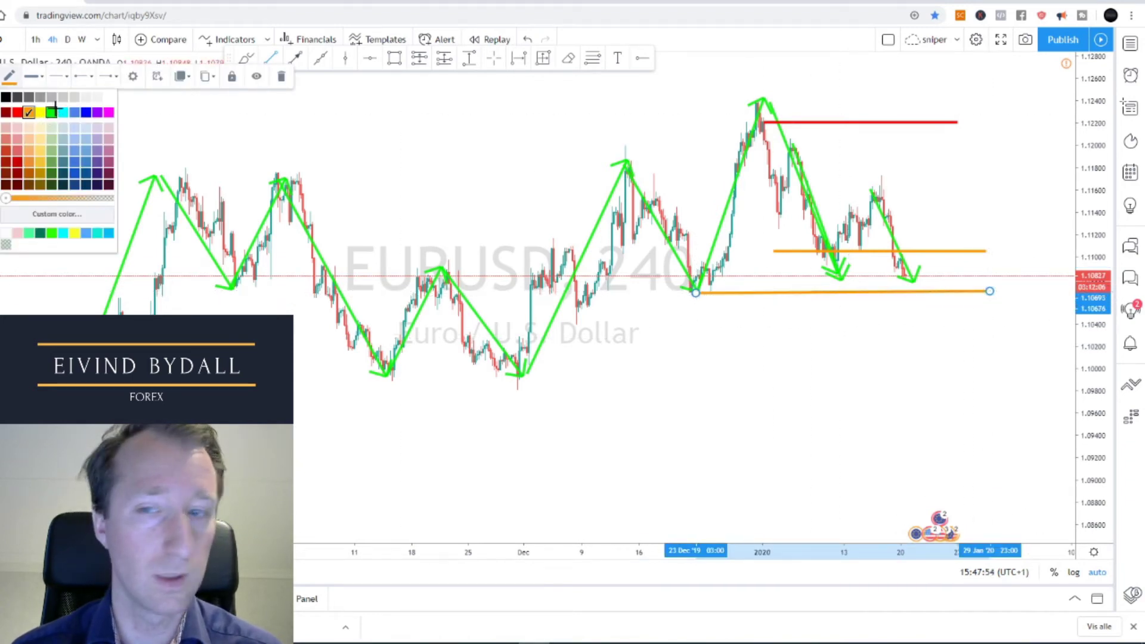
{"action": "left_click", "coordinate": [51, 113]}
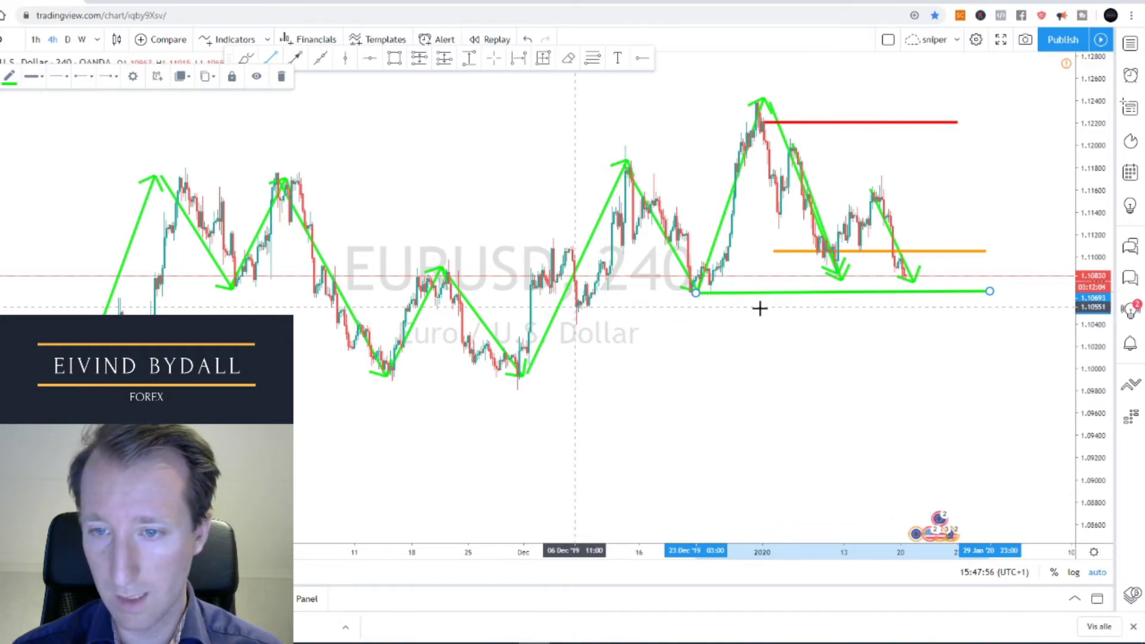
- Draw two more green support lines from the mid- and early-December lows, near 1.1057 and 1.0991
{"action": "left_click", "coordinate": [574, 307]}
{"action": "left_click", "coordinate": [982, 306]}
{"action": "left_click", "coordinate": [522, 377]}
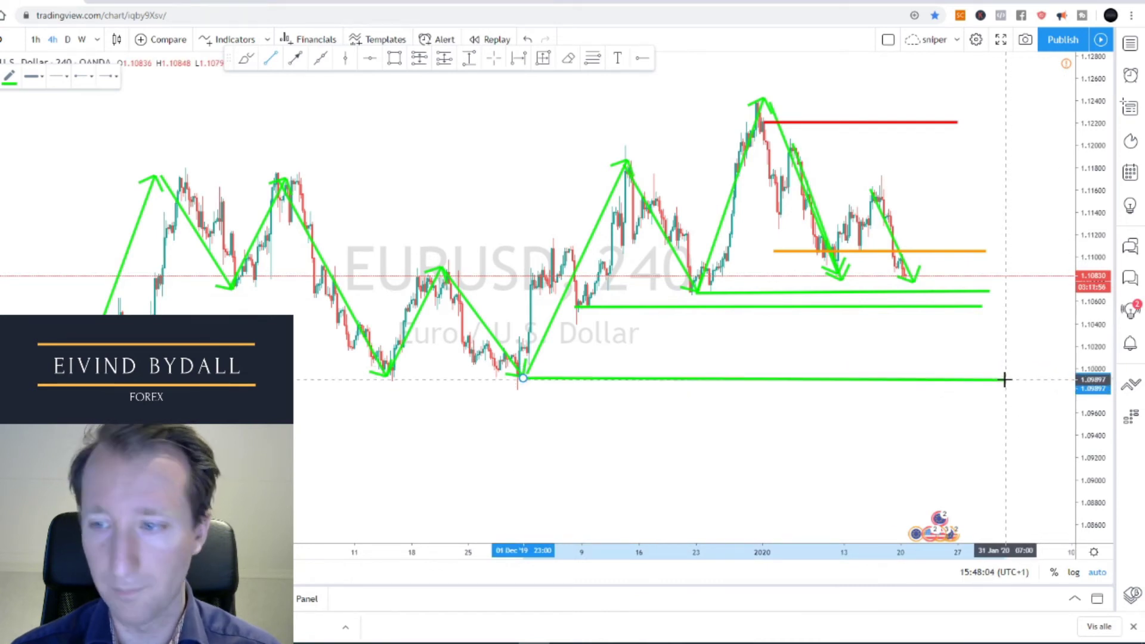
{"action": "left_click", "coordinate": [1003, 379]}
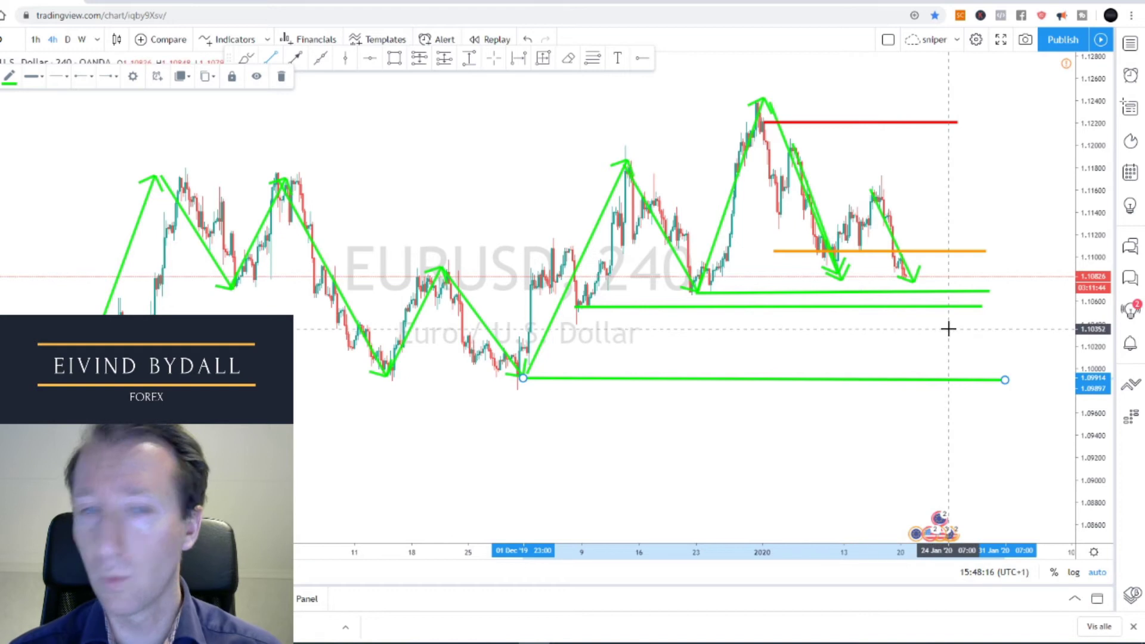
{"action": "left_click", "coordinate": [298, 59]}
- Draw a green upward arrow from the latest low to above the orange level
{"action": "left_click", "coordinate": [906, 277]}
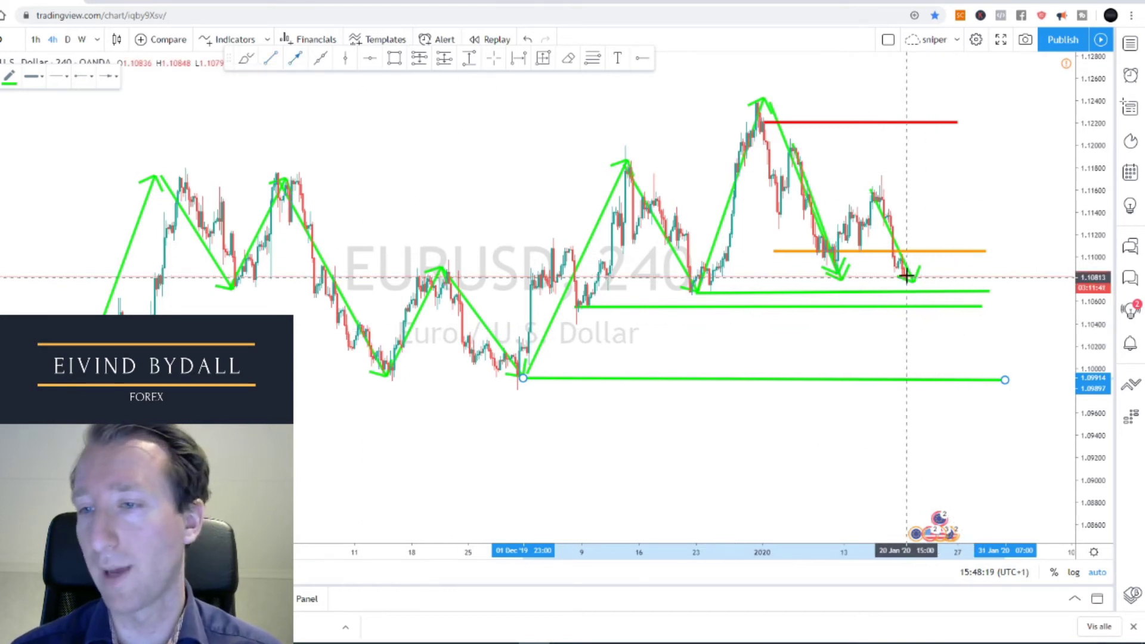
{"action": "left_click", "coordinate": [915, 221]}
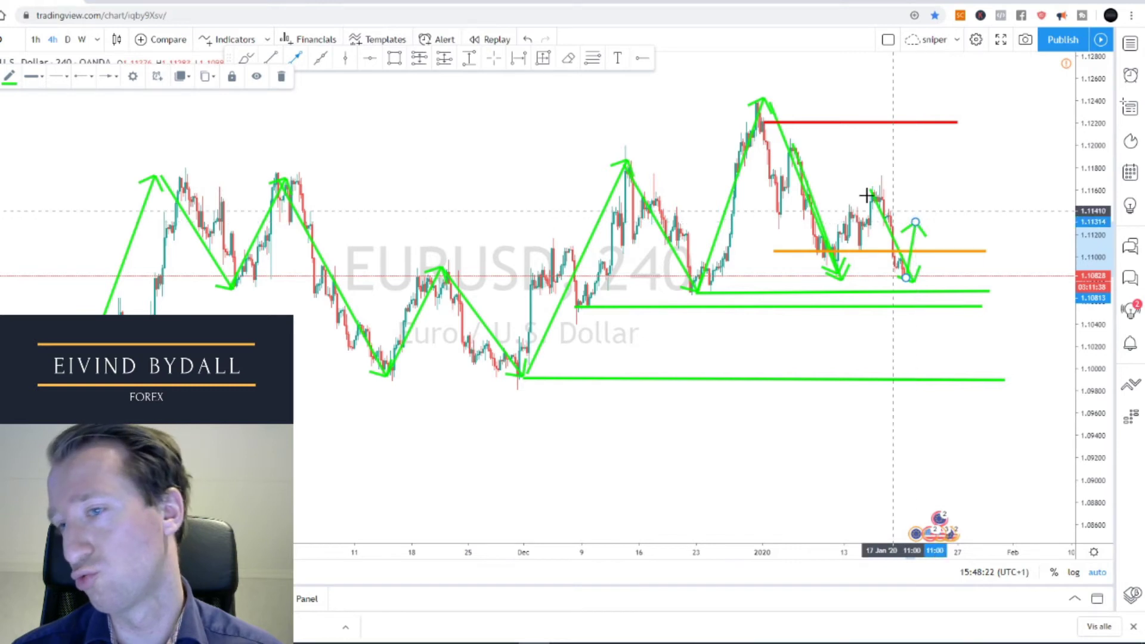
{"action": "left_click", "coordinate": [272, 57]}
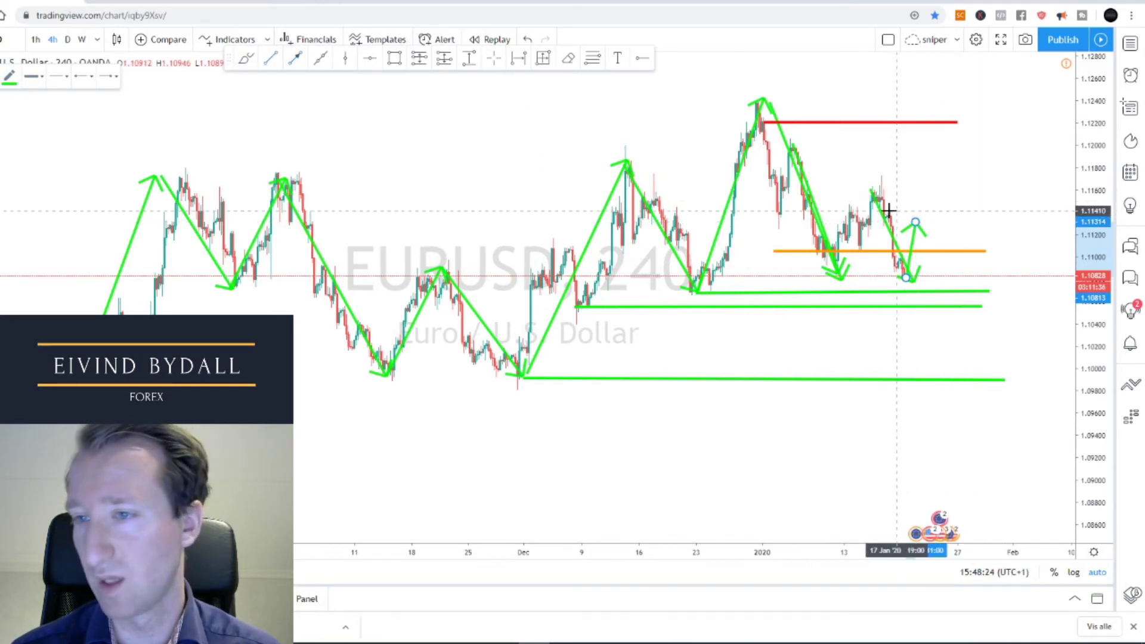
- Draw a red resistance line at the mid-January high near 1.1133
{"action": "left_click", "coordinate": [880, 219]}
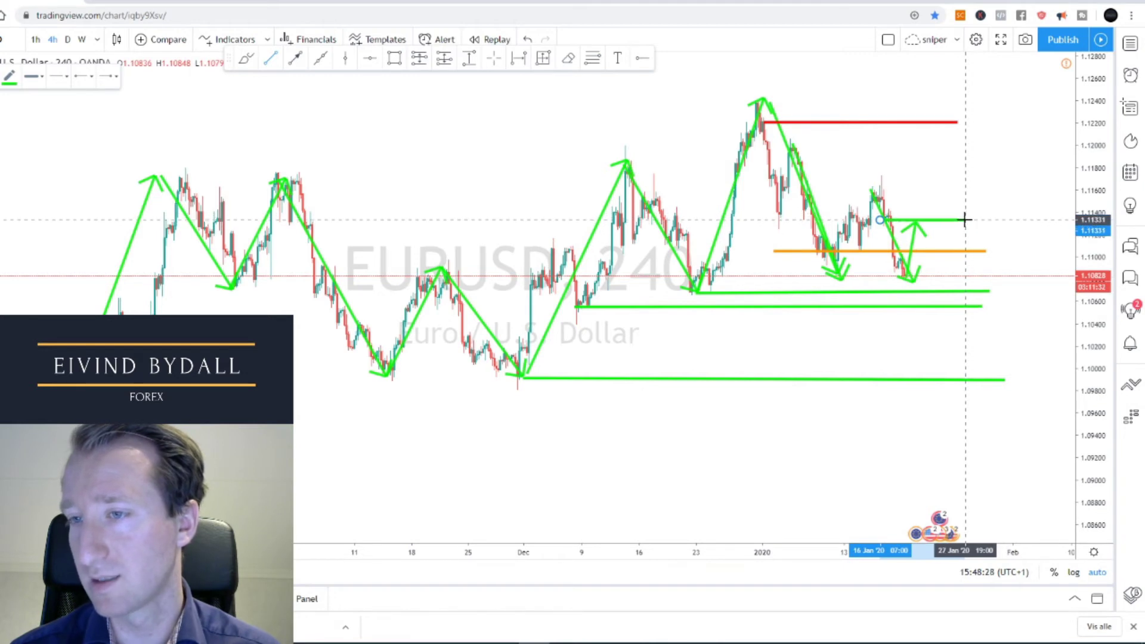
{"action": "left_click", "coordinate": [964, 220]}
{"action": "left_click", "coordinate": [8, 78]}
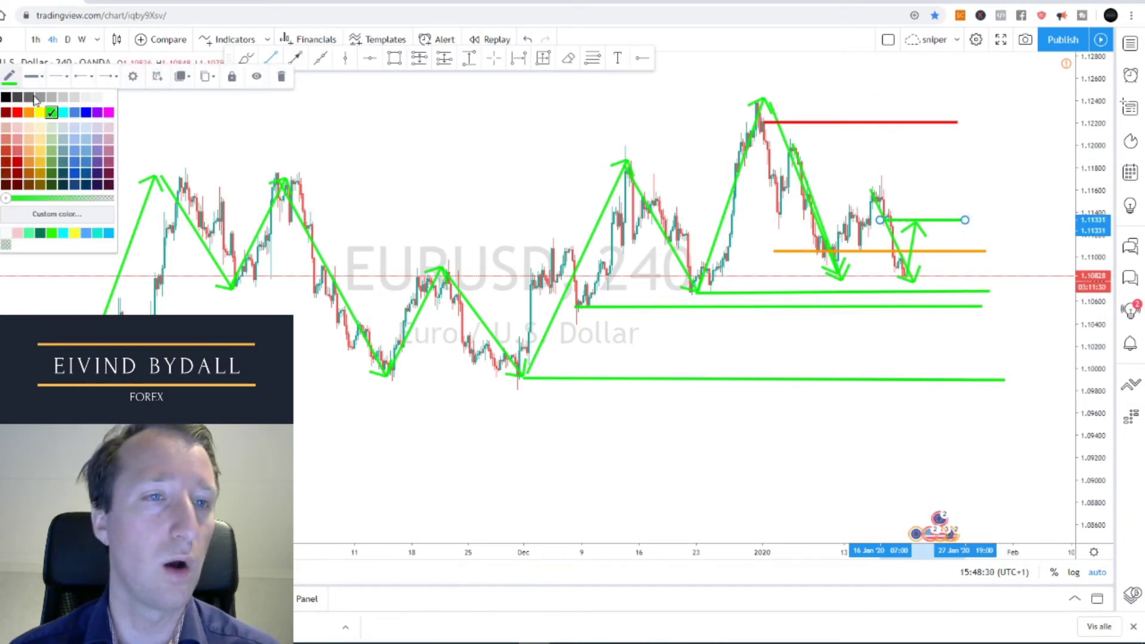
{"action": "left_click", "coordinate": [16, 113]}
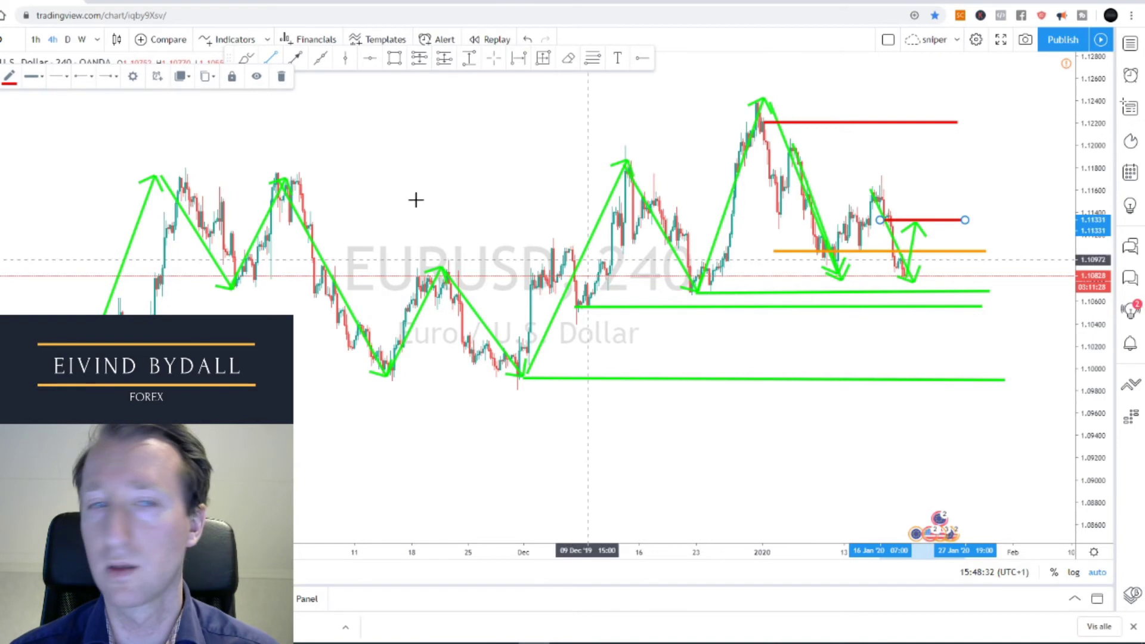
- Zoom in on the late-December to late-January candles and drawings
{"action": "scroll", "coordinate": [708, 259], "scroll_direction": "up", "scroll_amount": 2}
{"action": "scroll", "coordinate": [709, 260], "scroll_direction": "up", "scroll_amount": 1}
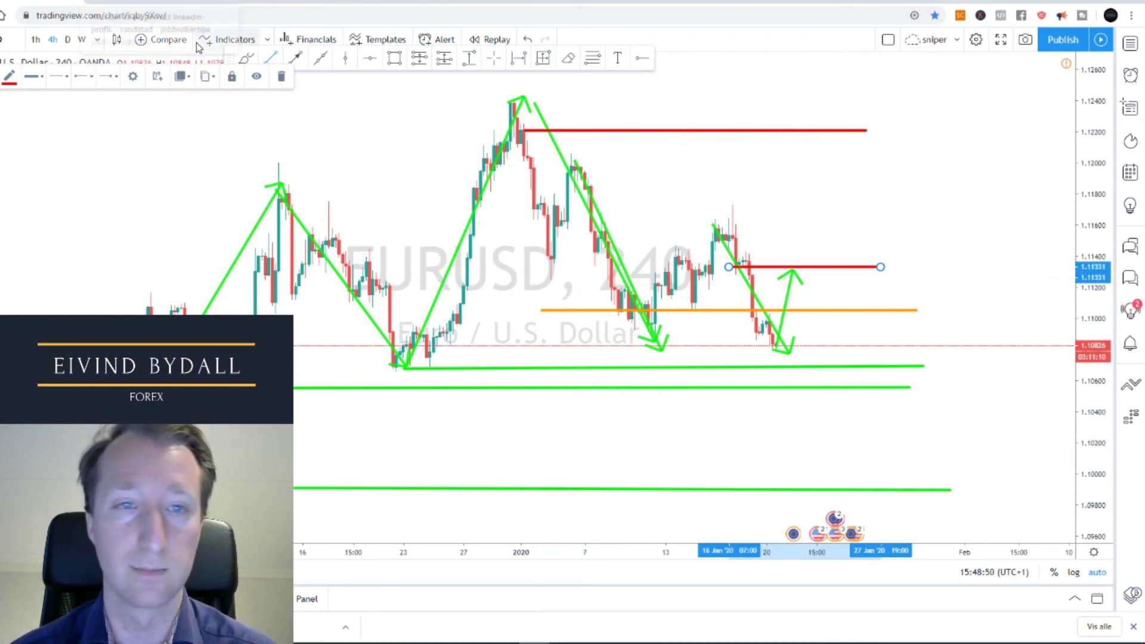
- Circle the top, next-lower, and mid-January swing highs with orange brush strokes
{"action": "left_click", "coordinate": [246, 58]}
{"action": "left_click_drag", "start_coordinate": [488, 95], "coordinate": [540, 101]}
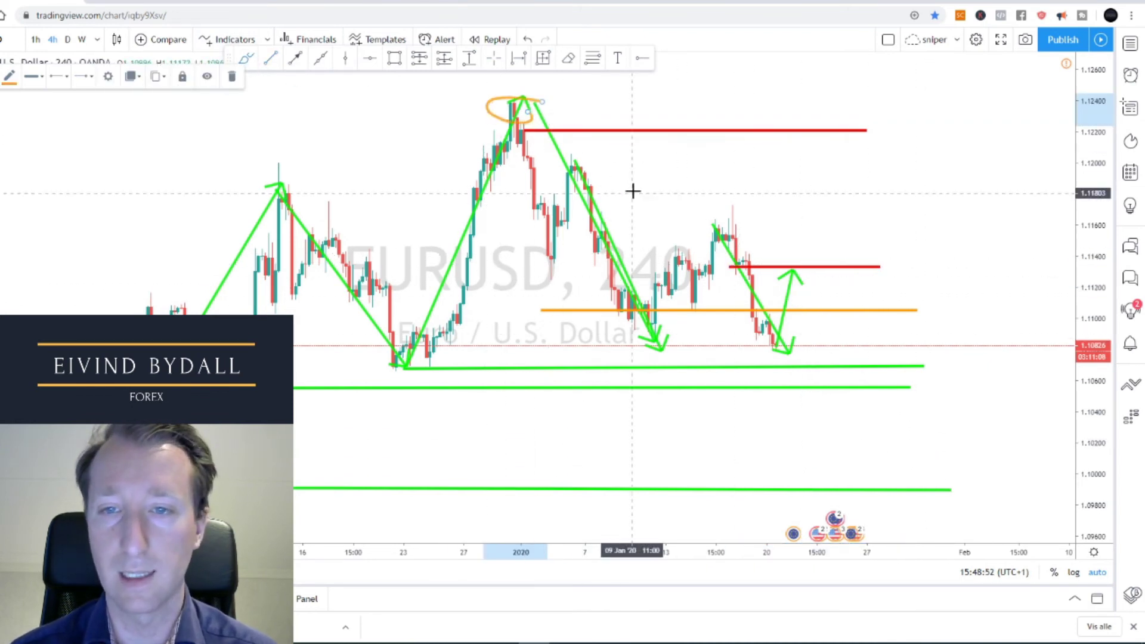
{"action": "left_click_drag", "start_coordinate": [544, 158], "coordinate": [585, 156]}
{"action": "left_click_drag", "start_coordinate": [697, 209], "coordinate": [739, 220]}
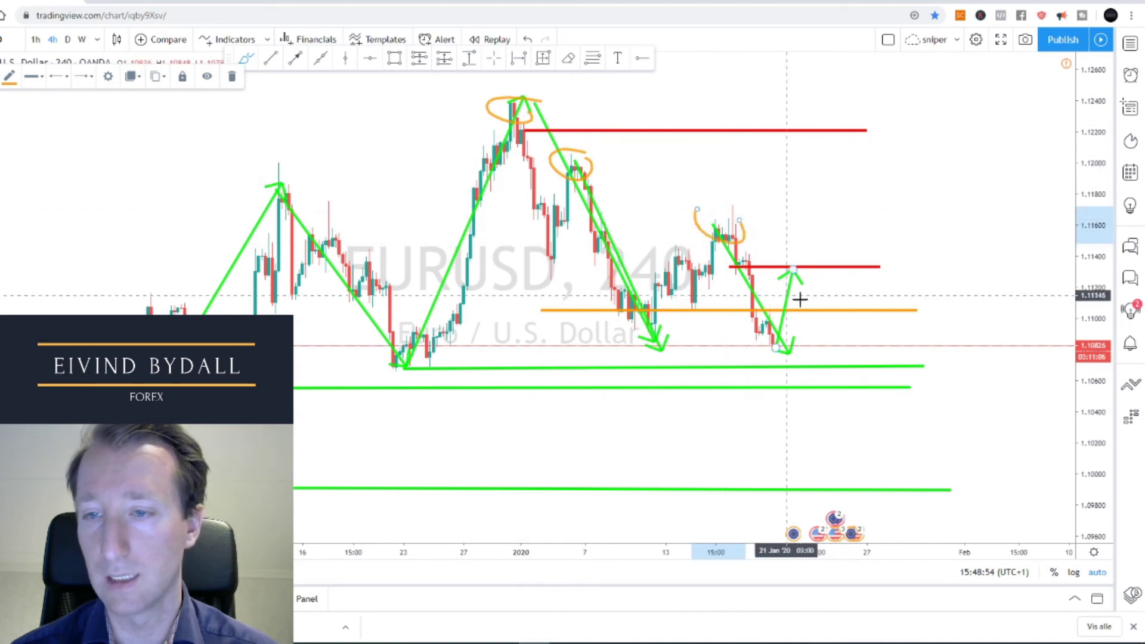
- Sketch an orange dip-and-bounce stroke near the 1.1057 support, then zoom out
{"action": "mouse_move", "coordinate": [774, 349]}
{"action": "left_mouse_down"}
{"action": "mouse_move", "coordinate": [787, 388]}
{"action": "mouse_move", "coordinate": [848, 345]}
{"action": "mouse_move", "coordinate": [817, 312]}
{"action": "mouse_move", "coordinate": [833, 317]}
{"action": "left_mouse_up"}
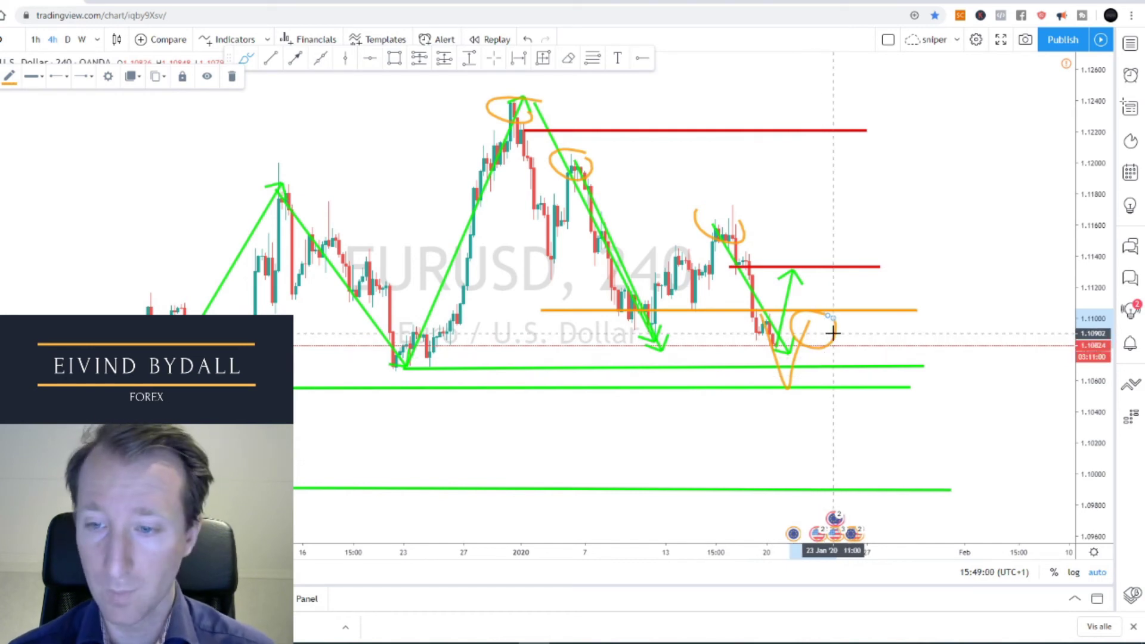
{"action": "scroll", "coordinate": [703, 419], "scroll_direction": "down", "scroll_amount": 2}
{"action": "scroll", "coordinate": [885, 397], "scroll_direction": "down", "scroll_amount": 1}
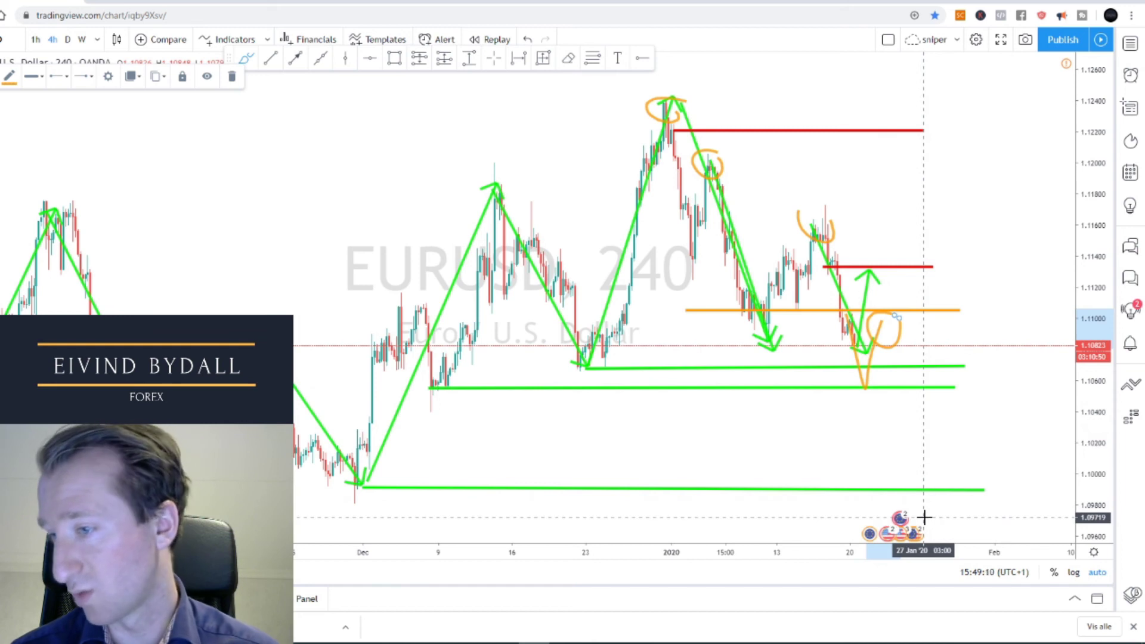
{"action": "left_click", "coordinate": [946, 488]}
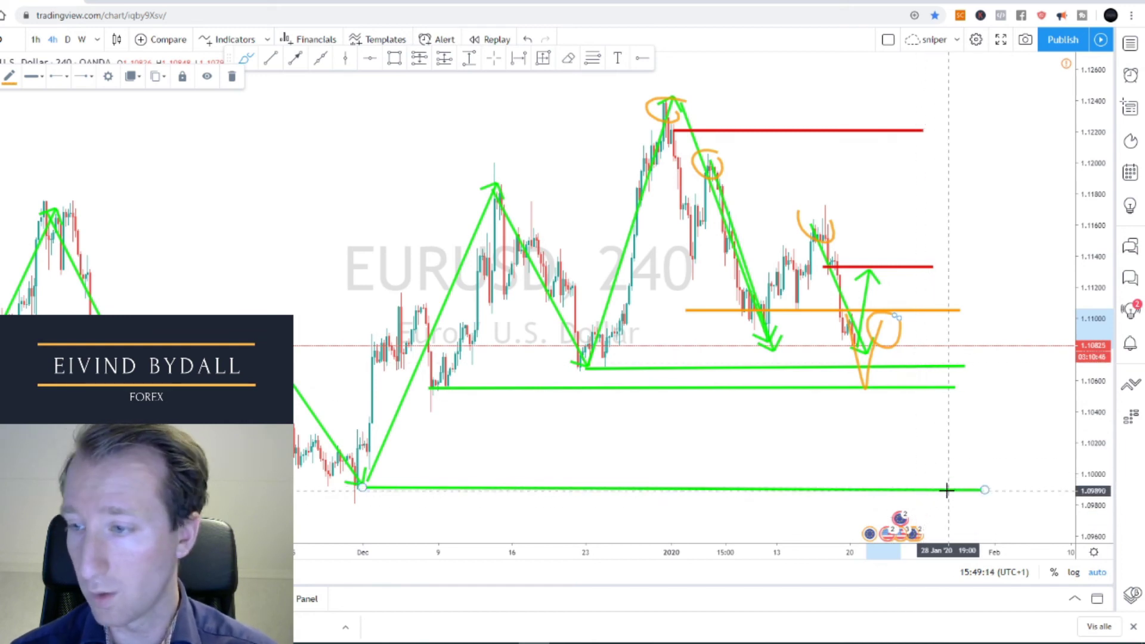
{"action": "left_click", "coordinate": [896, 387]}
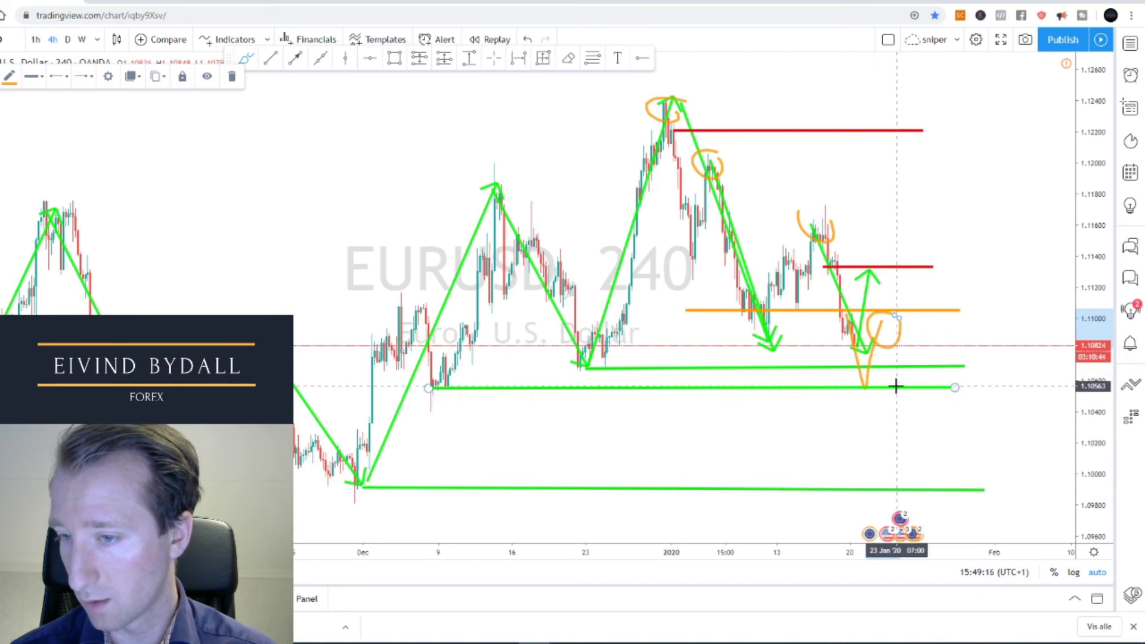
{"action": "left_click", "coordinate": [910, 489]}
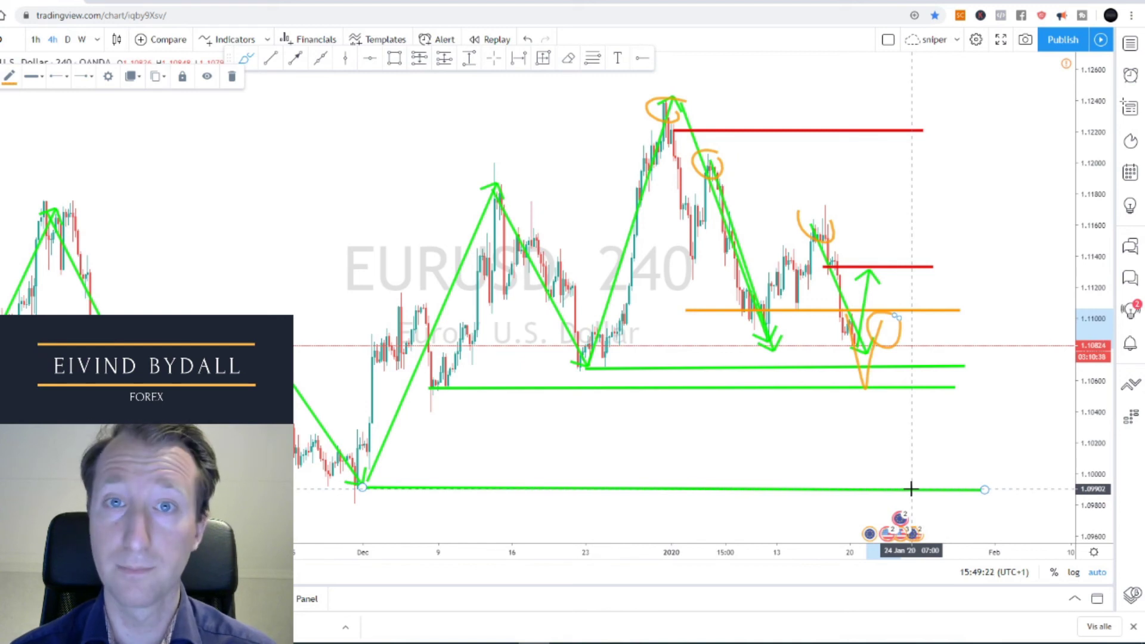
{"action": "left_click", "coordinate": [768, 419]}
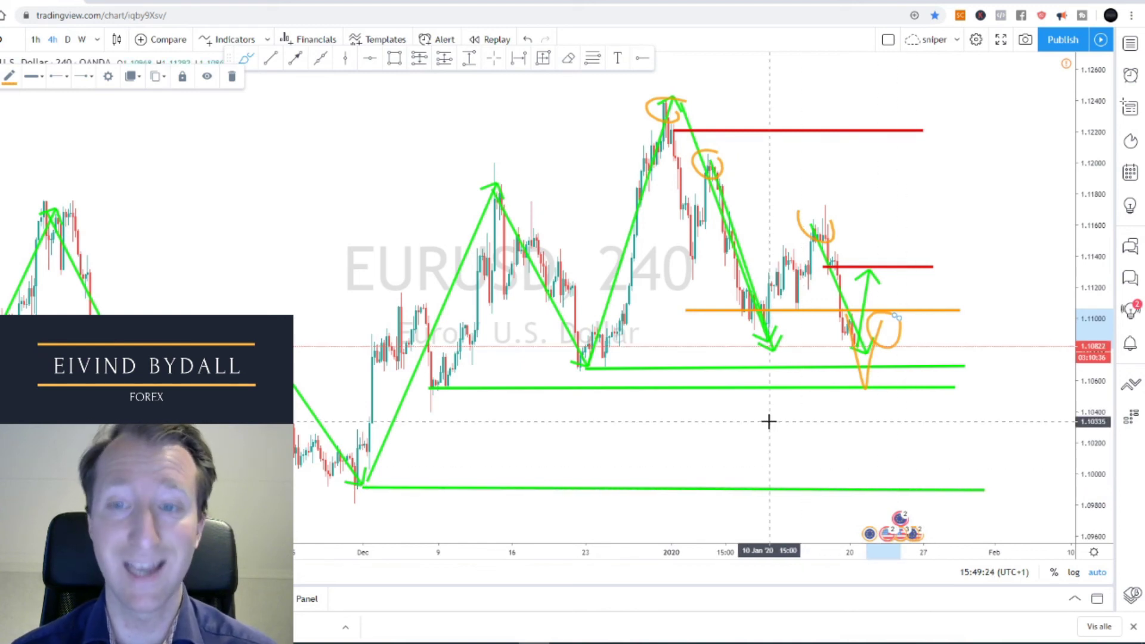
{"action": "scroll", "coordinate": [745, 400], "scroll_direction": "down", "scroll_amount": 1}
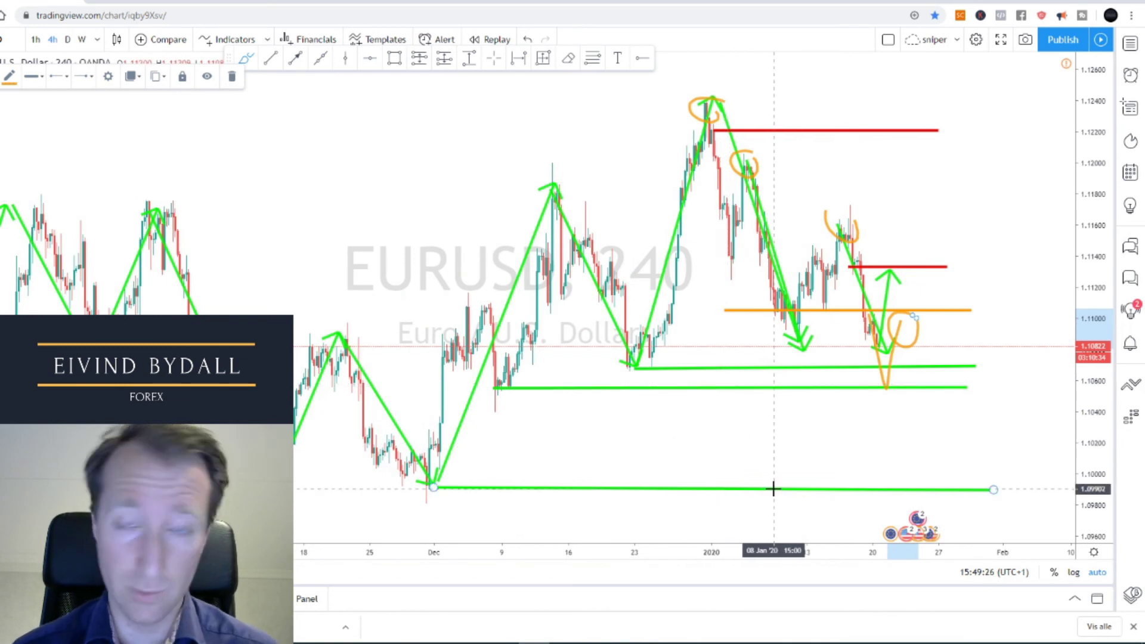